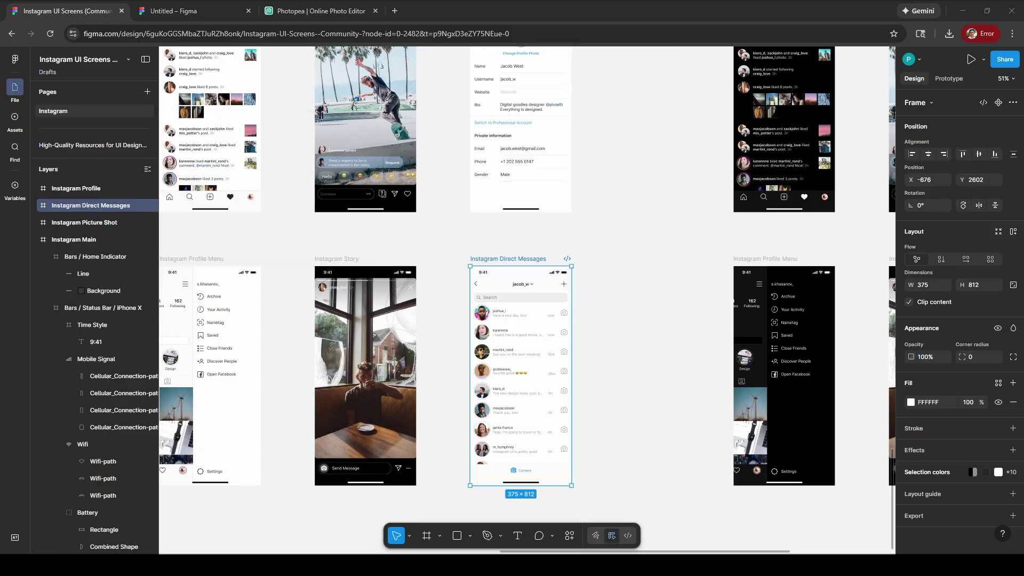
Pan the canvas over to the Instagram Profile frame, select it, then clear the selection
{"action": "left_click", "coordinate": [597, 237]}
{"action": "scroll", "coordinate": [594, 245], "scroll_direction": "down", "scroll_amount": 2}
{"action": "scroll", "coordinate": [515, 238], "scroll_direction": "up", "scroll_amount": 5}
{"action": "scroll", "coordinate": [514, 238], "scroll_direction": "left", "scroll_amount": 3}
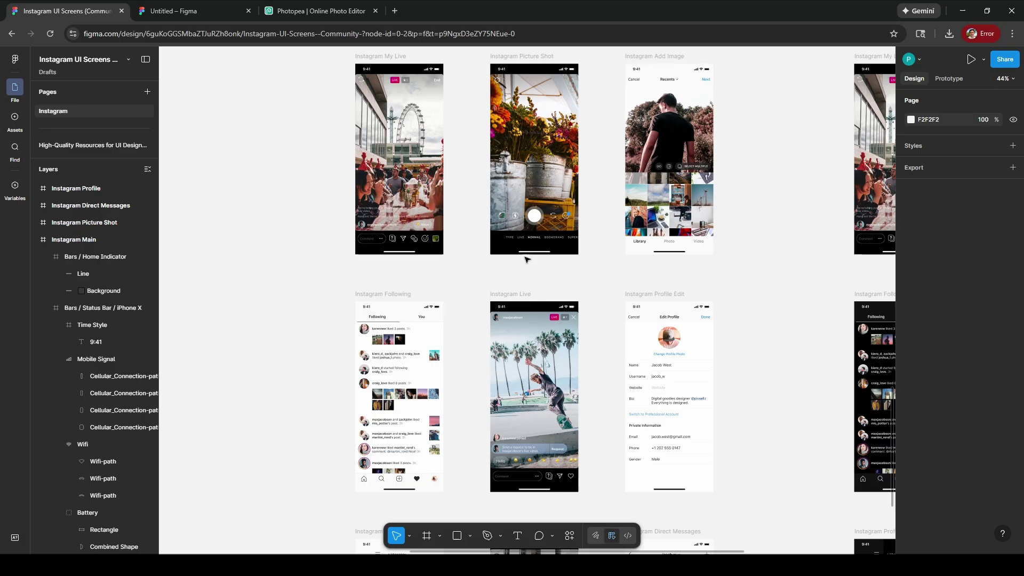
{"action": "scroll", "coordinate": [528, 257], "scroll_direction": "up", "scroll_amount": 10}
{"action": "scroll", "coordinate": [530, 260], "scroll_direction": "right", "scroll_amount": 3}
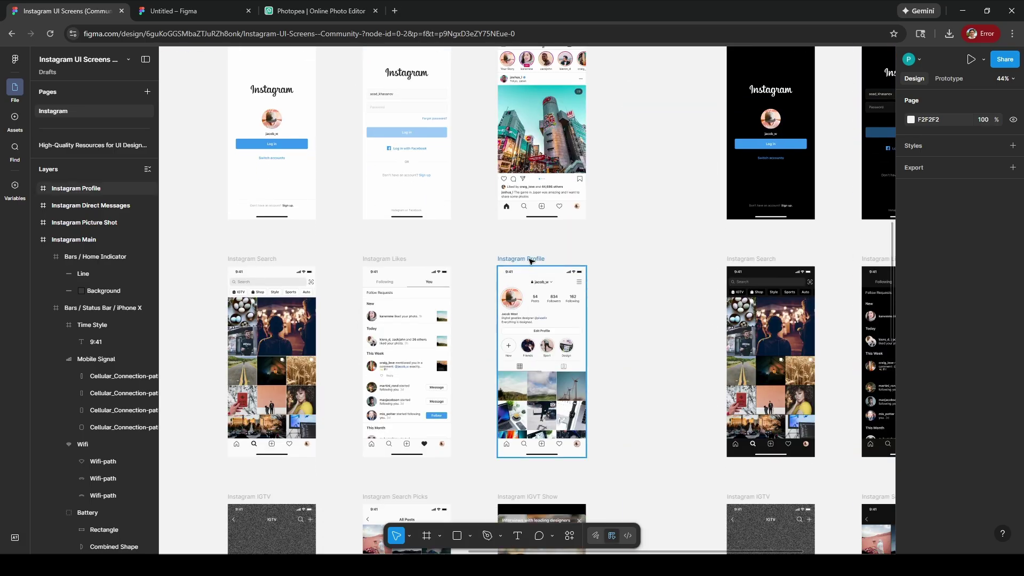
{"action": "left_click", "coordinate": [531, 260]}
{"action": "left_click", "coordinate": [628, 268]}
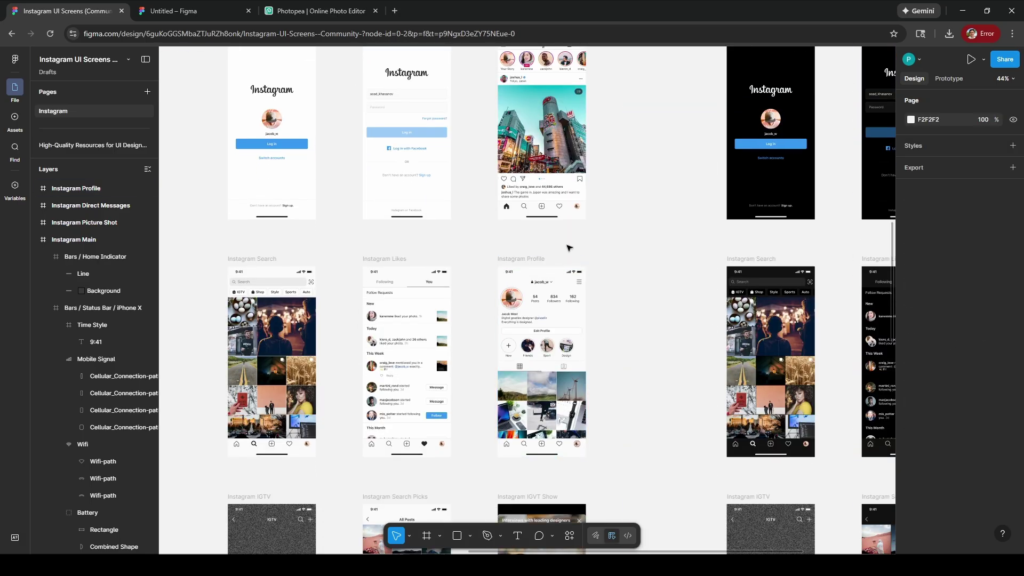
Paste the copied 375 × 812 Instagram Profile frame into the Untitled file and zoom out
{"action": "left_click", "coordinate": [200, 7]}
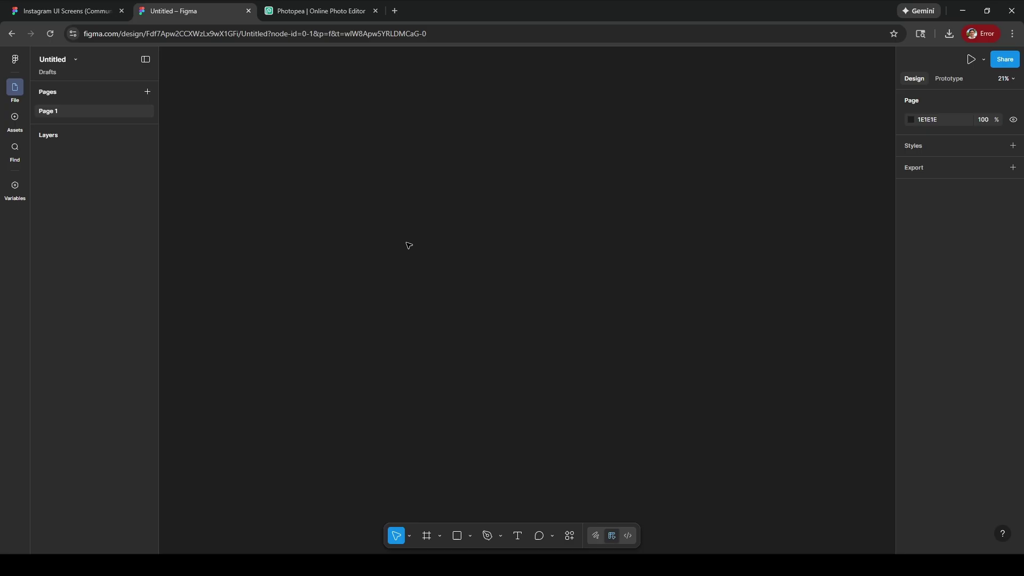
{"action": "key", "text": "ctrl+v"}
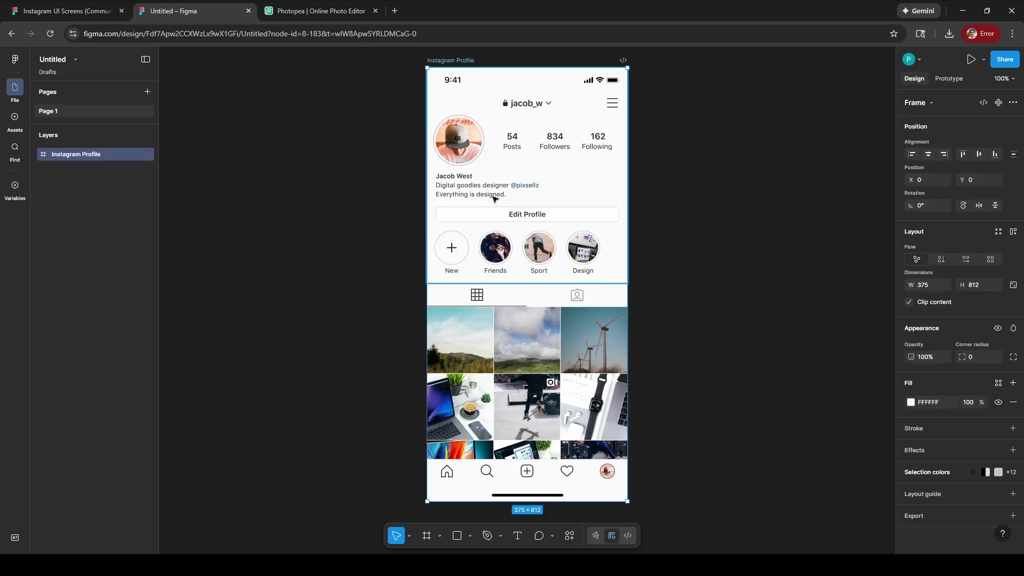
{"action": "scroll", "coordinate": [706, 196], "scroll_direction": "down", "scroll_amount": 1}
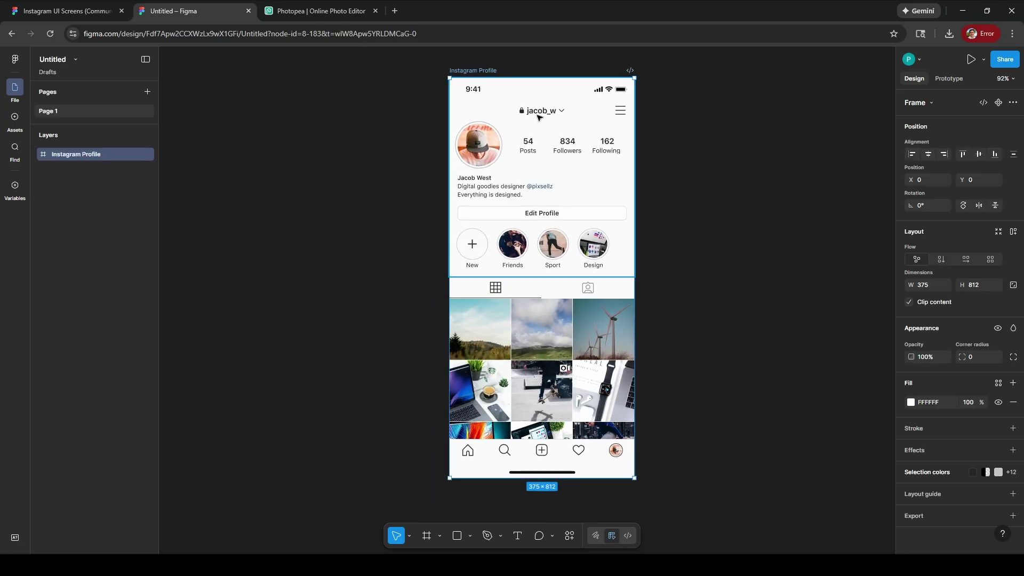
{"action": "scroll", "coordinate": [667, 202], "scroll_direction": "right", "scroll_amount": 2}
{"action": "scroll", "coordinate": [667, 201], "scroll_direction": "down", "scroll_amount": 1}
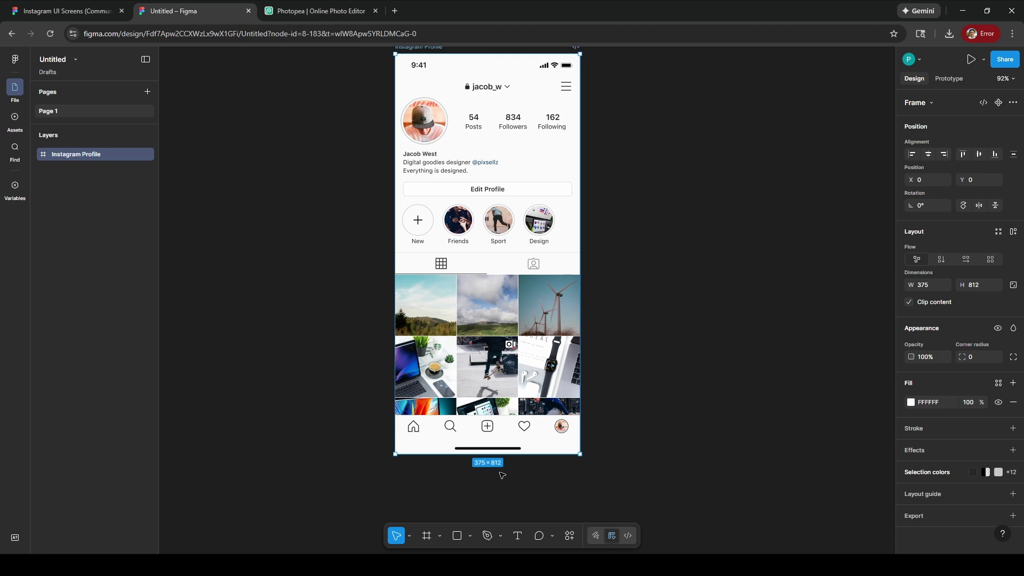
{"action": "scroll", "coordinate": [591, 451], "scroll_direction": "down", "scroll_amount": 5}
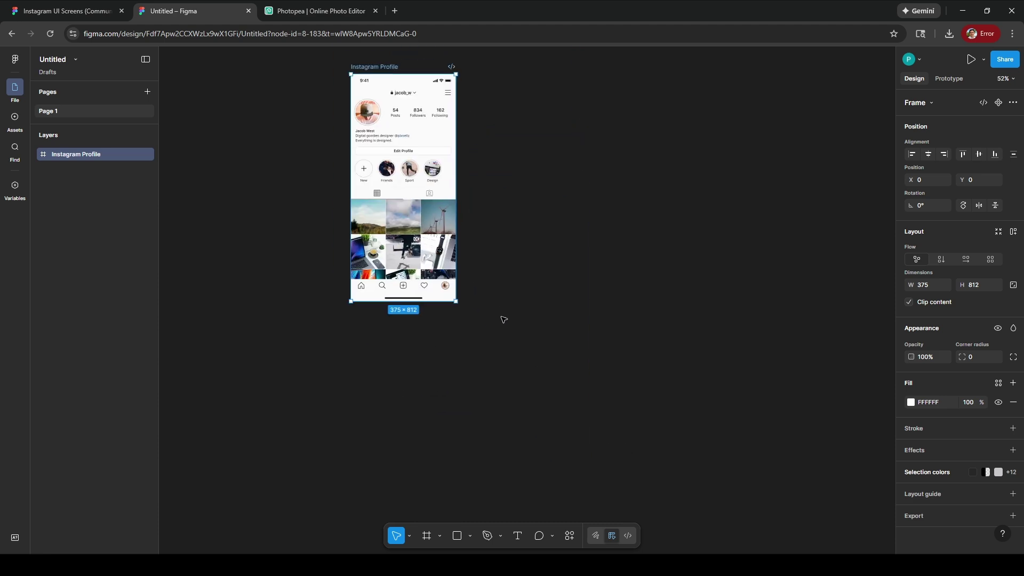
Scale the frame by 4x with the Scale tool to 1500 × 3248, then zoom to fit
{"action": "key", "text": "k"}
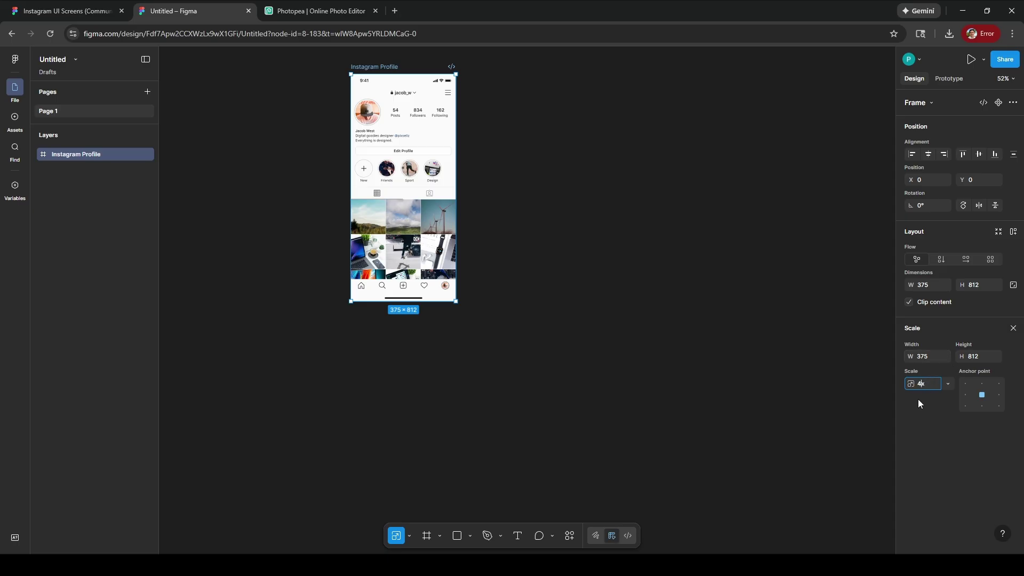
{"action": "key", "text": "Return"}
{"action": "key", "text": "shift+1"}
{"action": "left_click_drag", "start_coordinate": [656, 402], "coordinate": [656, 376]}
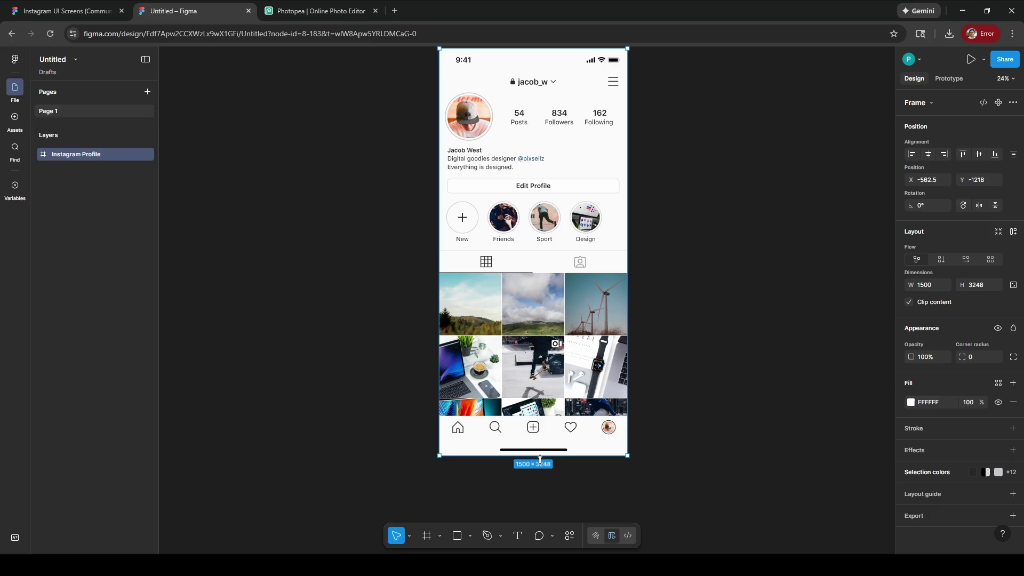
{"action": "scroll", "coordinate": [682, 313], "scroll_direction": "up", "scroll_amount": 3}
Fully expand the Instagram Profile layer to reveal Status Bar, Tab Bar, Account Info, Tabs and Posts
{"action": "left_click", "coordinate": [688, 359]}
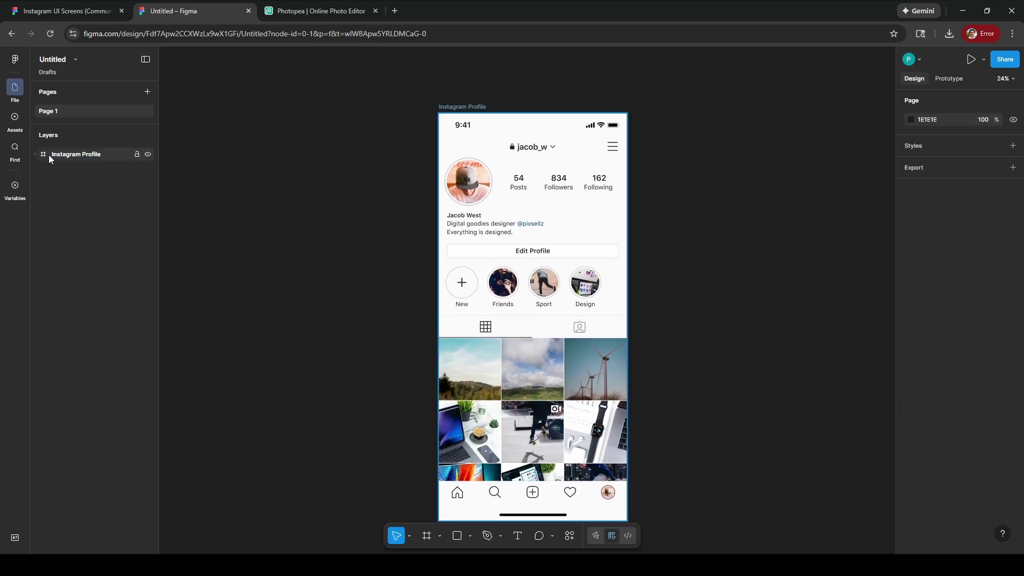
{"action": "left_click", "coordinate": [35, 154]}
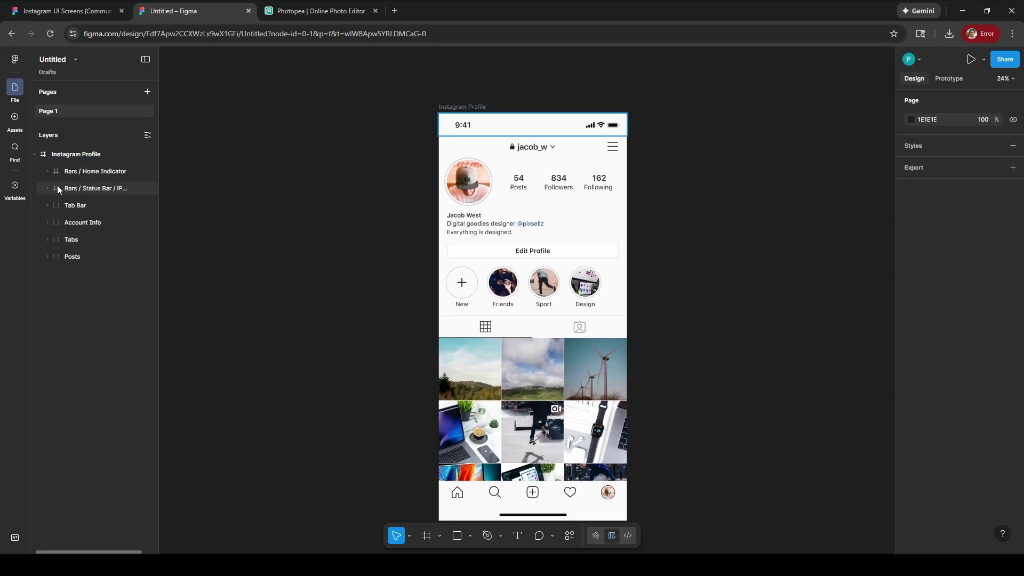
{"action": "left_click", "coordinate": [35, 155]}
{"action": "left_click", "coordinate": [35, 155]}
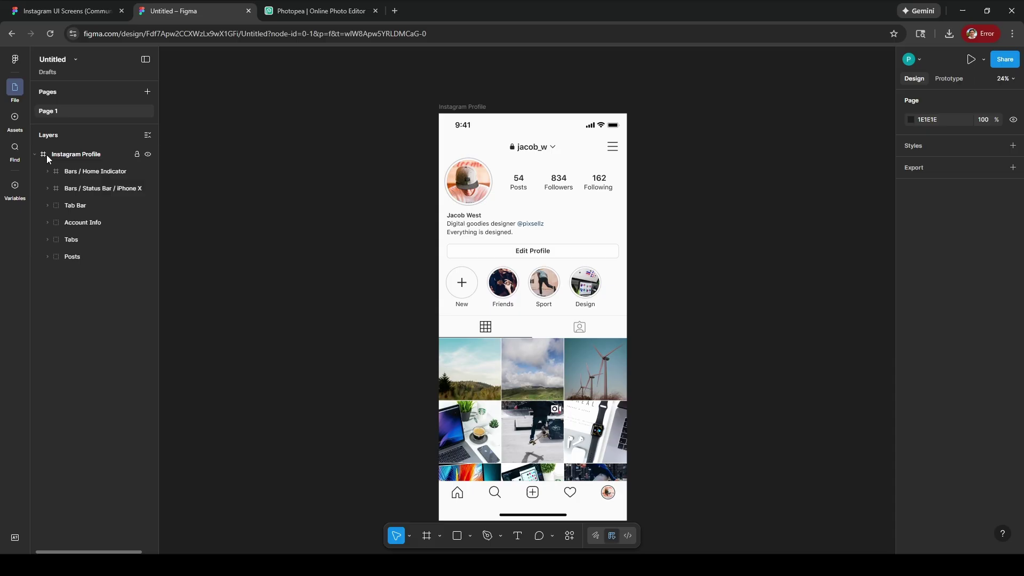
{"action": "left_click", "coordinate": [46, 155]}
{"action": "left_click", "coordinate": [34, 152]}
{"action": "left_click", "coordinate": [34, 152], "text": "alt"}
{"action": "scroll", "coordinate": [117, 336], "scroll_direction": "down", "scroll_amount": 3}
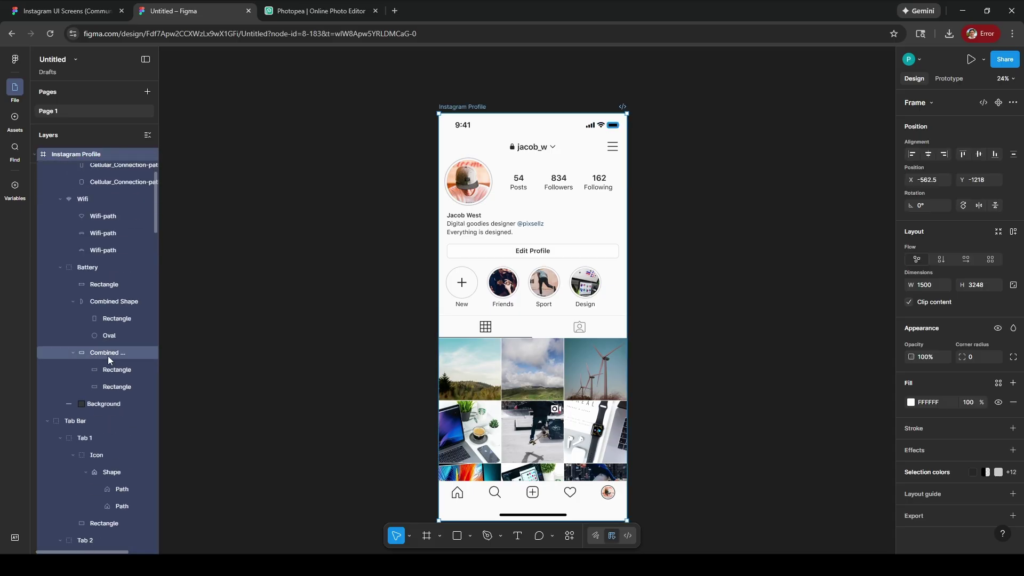
{"action": "scroll", "coordinate": [116, 349], "scroll_direction": "up", "scroll_amount": 3}
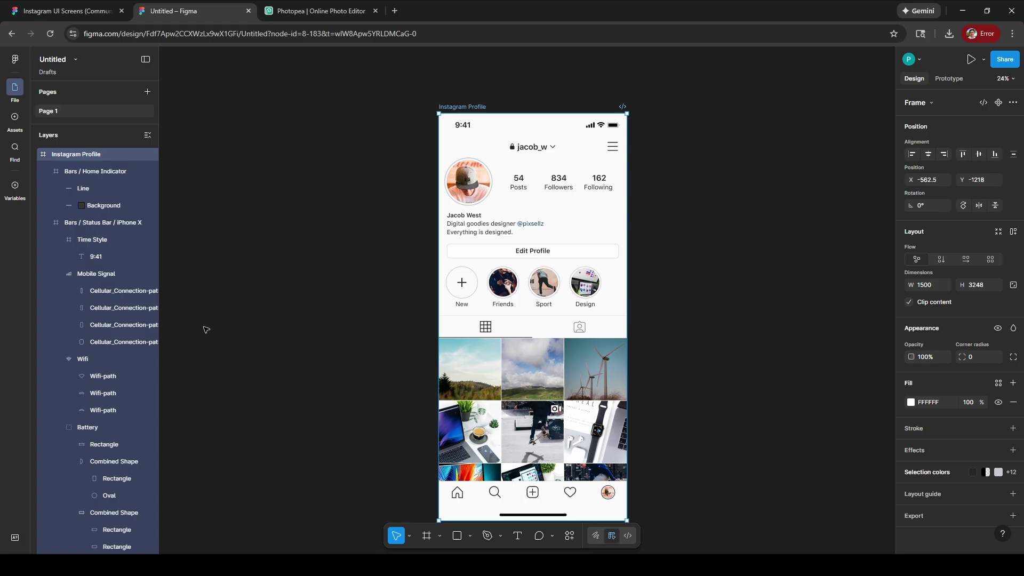
{"action": "left_click", "coordinate": [226, 323]}
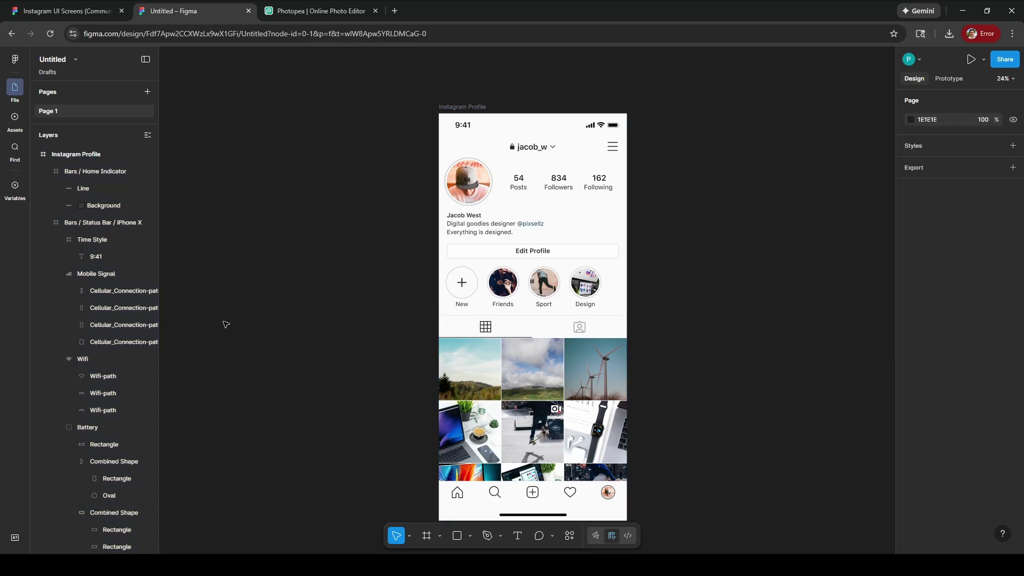
Batch rename all 150 layers with numbered names like 0_frame using the Renamer plugin
{"action": "key", "text": "ctrl+k"}
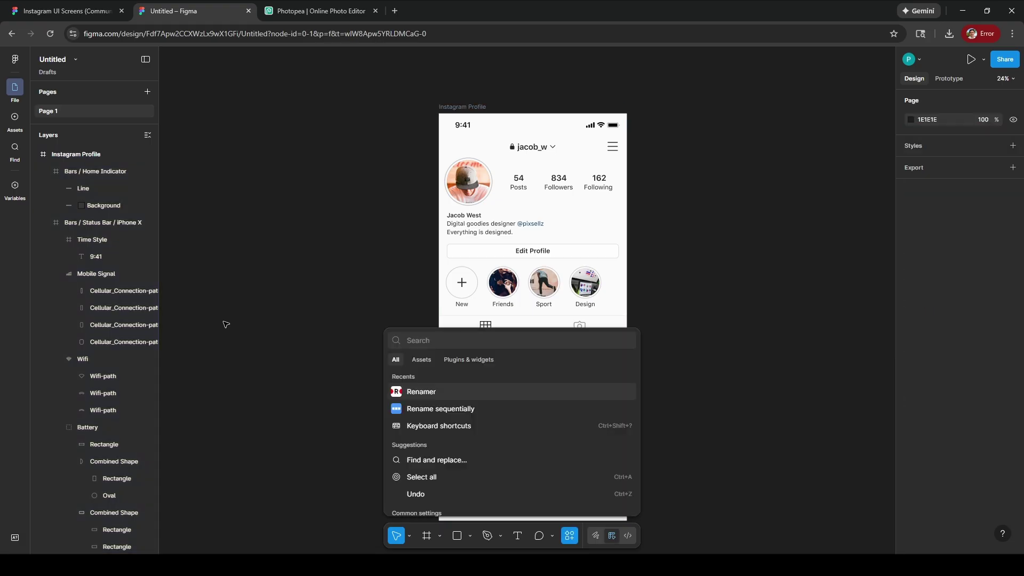
{"action": "left_click", "coordinate": [462, 391]}
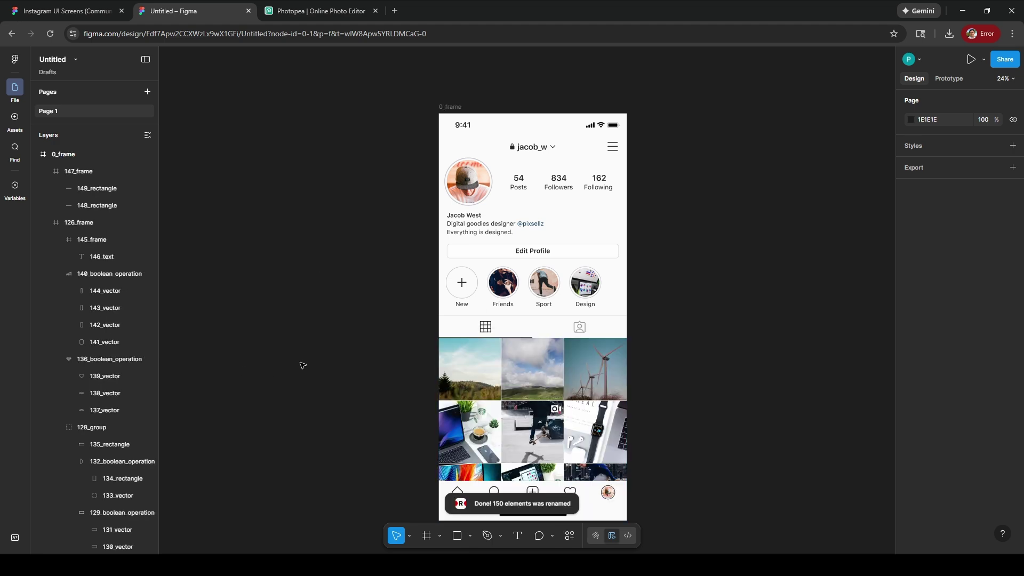
{"action": "scroll", "coordinate": [110, 278], "scroll_direction": "down", "scroll_amount": 20}
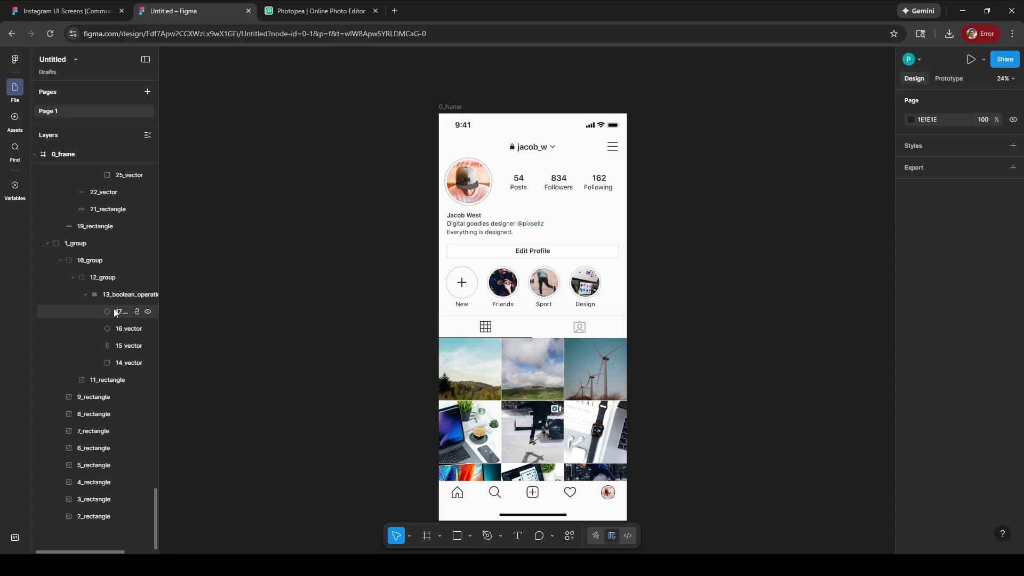
{"action": "scroll", "coordinate": [113, 316], "scroll_direction": "up", "scroll_amount": 20}
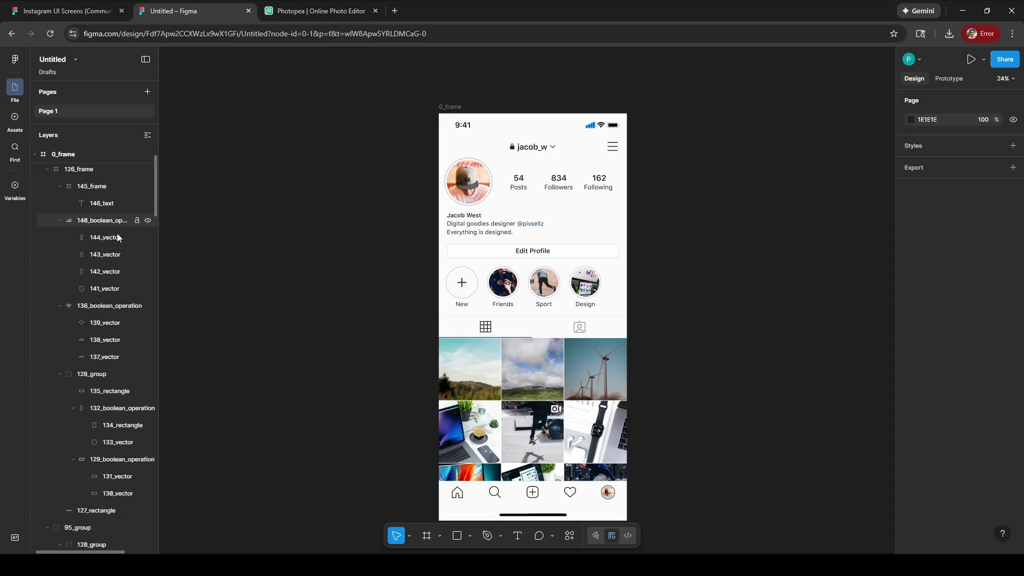
{"action": "scroll", "coordinate": [122, 251], "scroll_direction": "up", "scroll_amount": 2}
Save a local copy of the file as Untitled (4).fig and confirm it in Chrome's downloads
{"action": "left_click", "coordinate": [17, 60]}
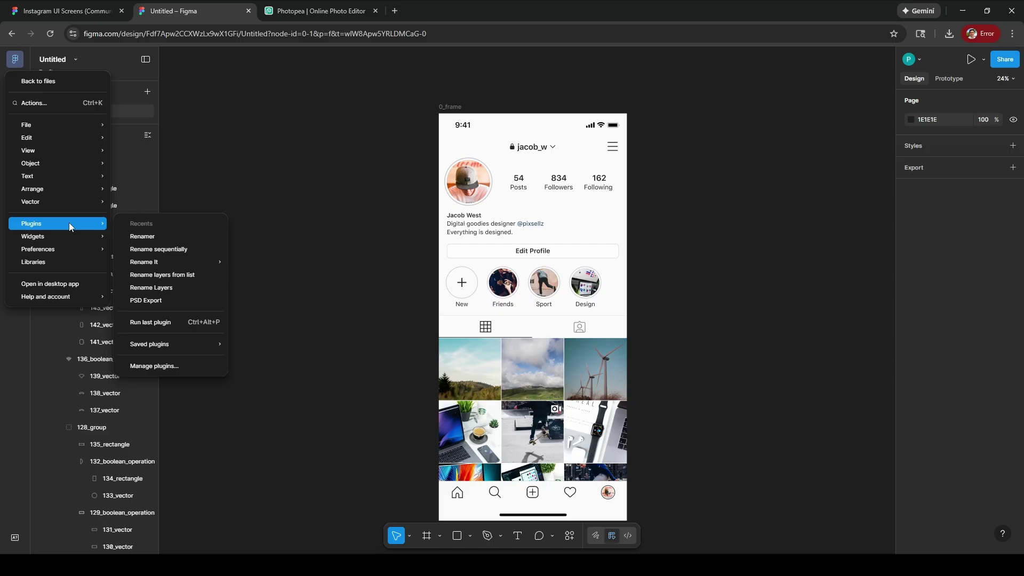
{"action": "mouse_move", "coordinate": [79, 123]}
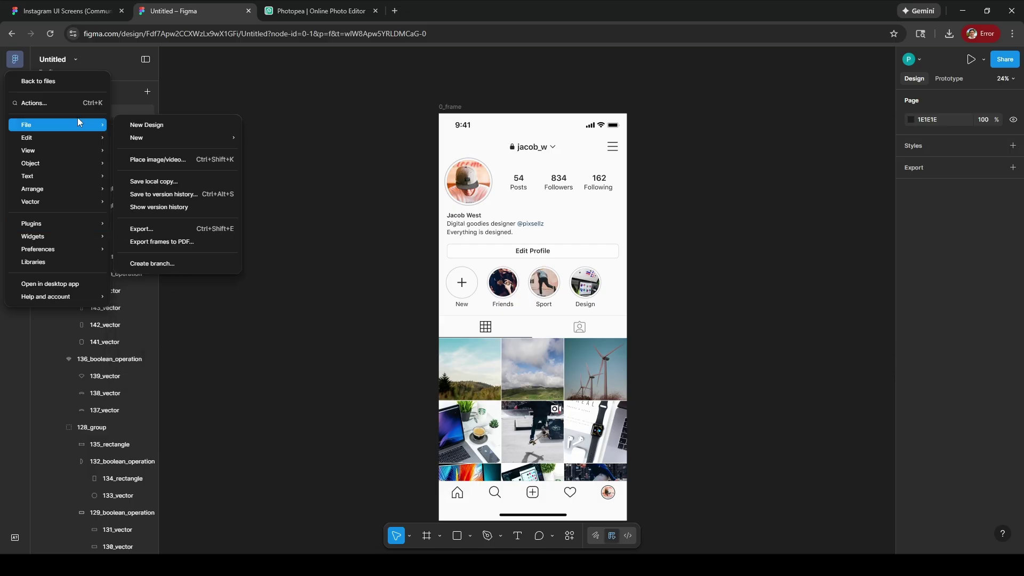
{"action": "left_click", "coordinate": [179, 187]}
{"action": "left_click", "coordinate": [950, 33]}
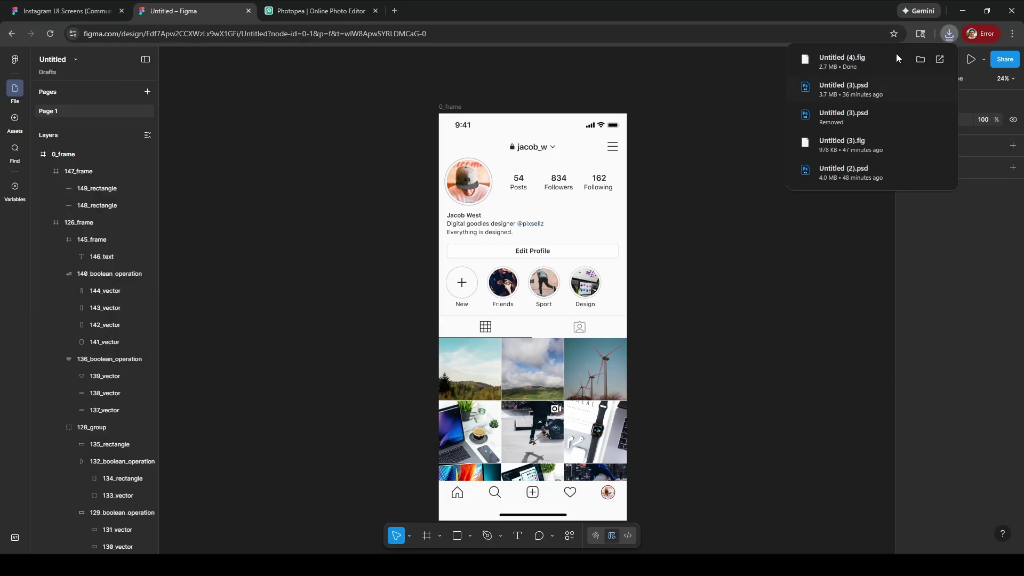
{"action": "key", "text": "ctrl+Tab"}
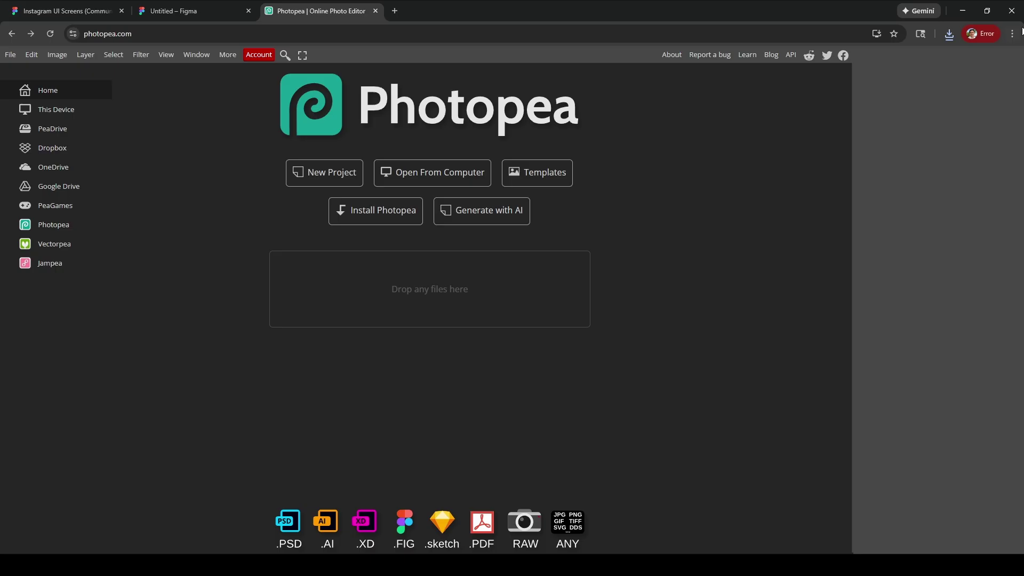
Drag Untitled (4).psd from Chrome's downloads list into Photopea to open it
{"action": "left_click", "coordinate": [950, 34]}
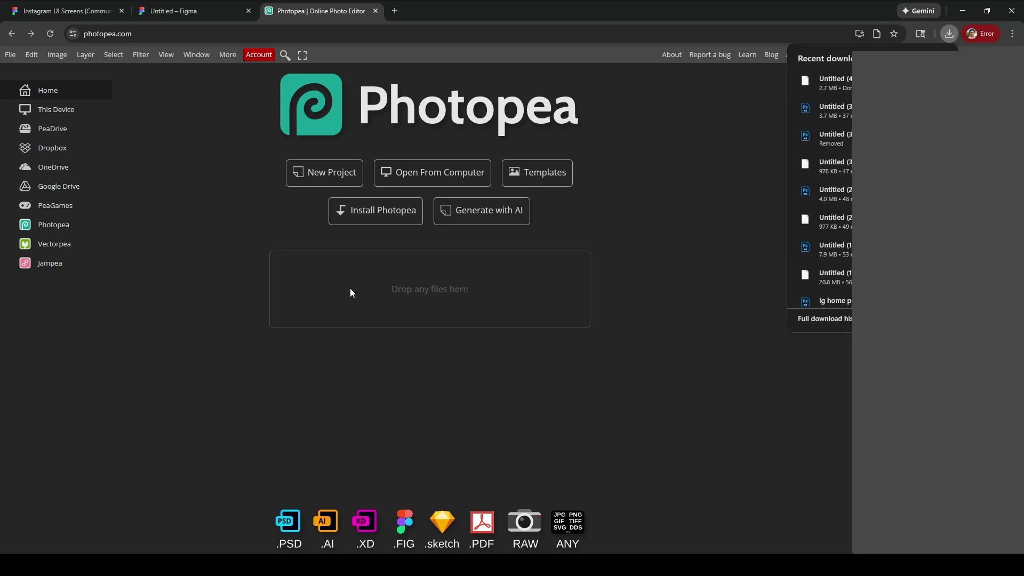
{"action": "left_click_drag", "start_coordinate": [351, 292], "coordinate": [352, 266]}
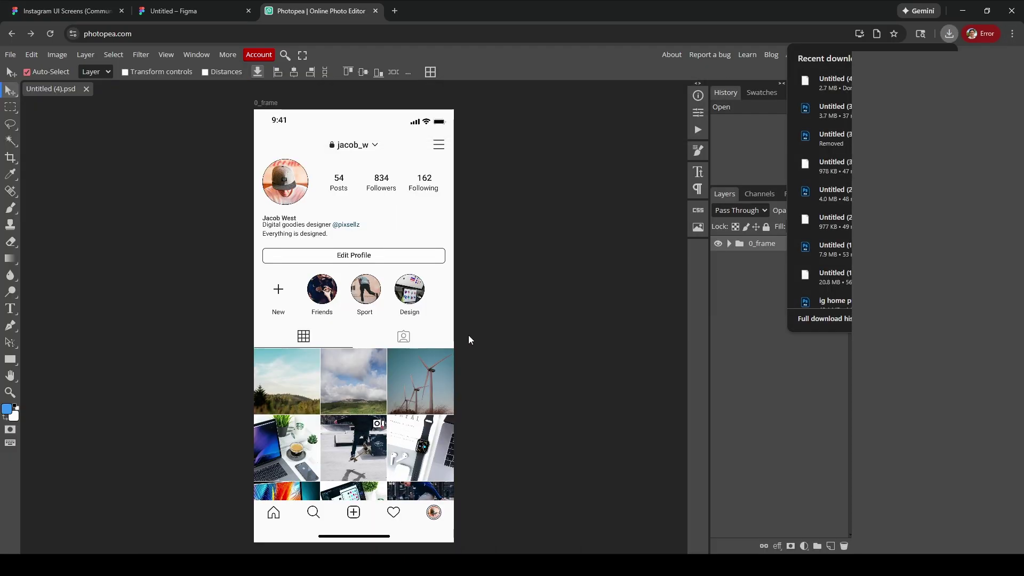
{"action": "left_click", "coordinate": [526, 276]}
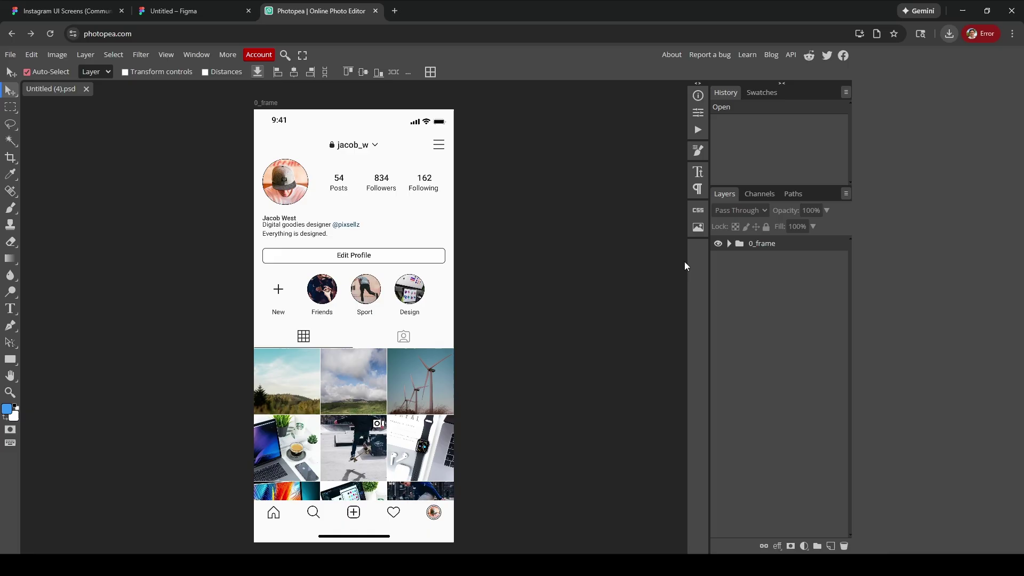
Ungroup 0_frame, 147_frame, 126_frame, 145_frame, 128_group and 95_group
{"action": "left_click", "coordinate": [730, 244]}
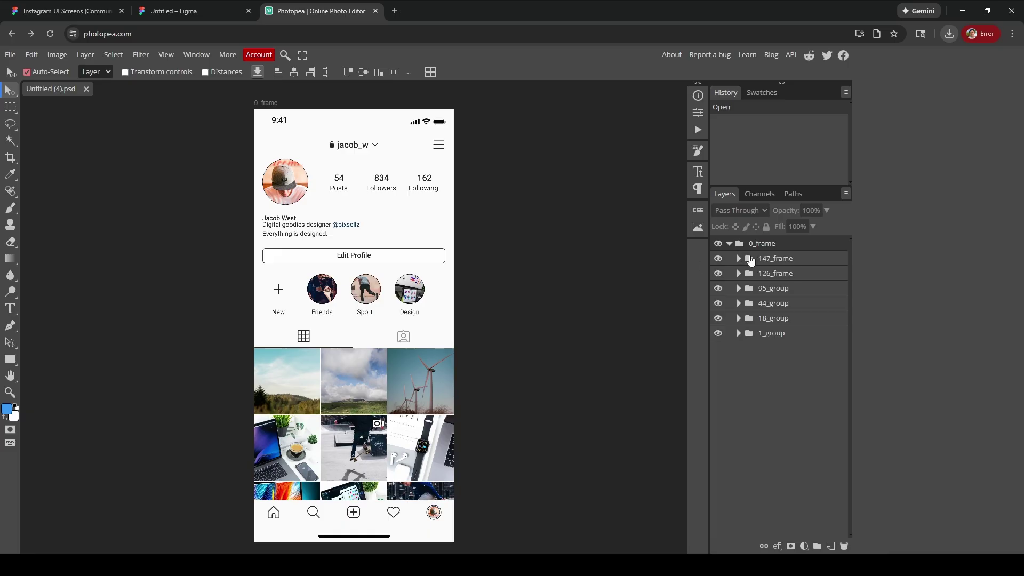
{"action": "key", "text": "ctrl+shift+g"}
{"action": "left_click", "coordinate": [768, 251]}
{"action": "key", "text": "ctrl+shift+g"}
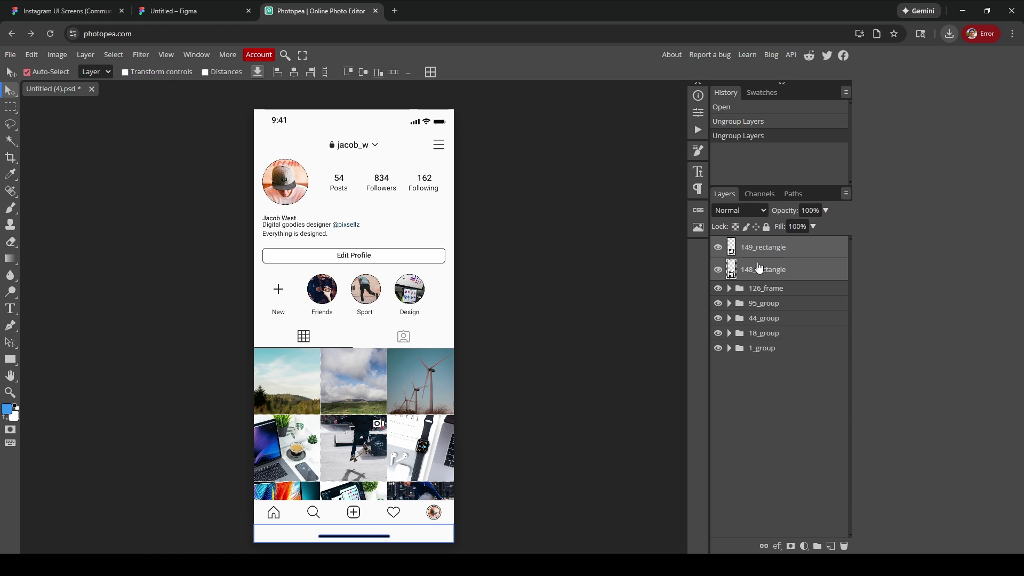
{"action": "left_click", "coordinate": [764, 316]}
{"action": "key", "text": "ctrl+shift+g"}
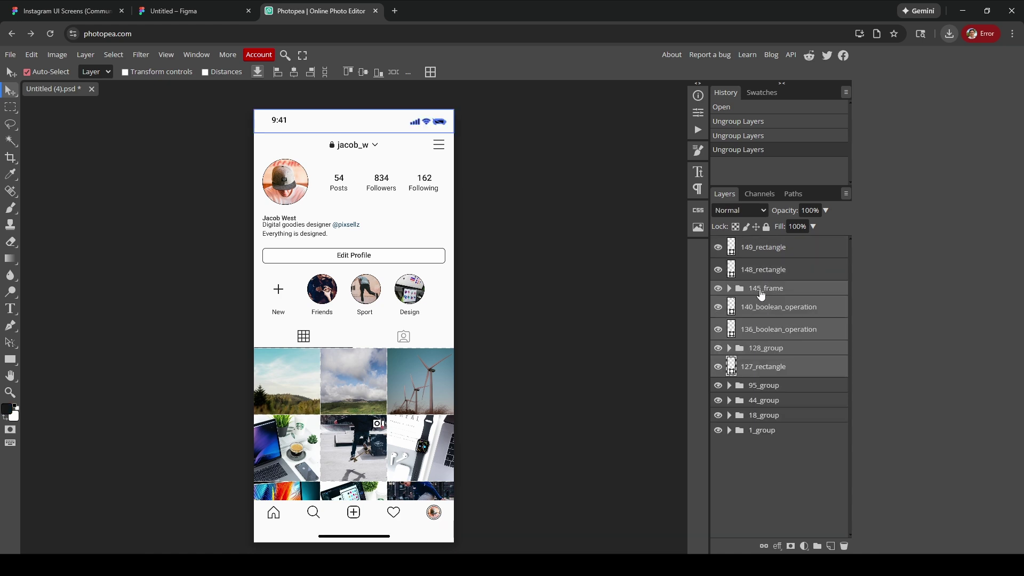
{"action": "left_click", "coordinate": [761, 291]}
{"action": "key", "text": "ctrl+shift+g"}
{"action": "left_click", "coordinate": [761, 356]}
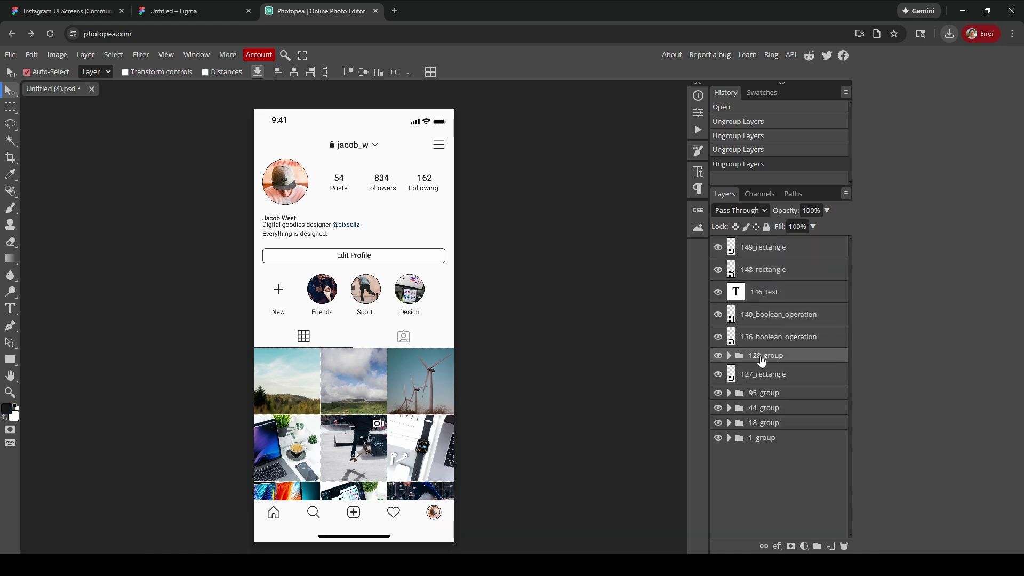
{"action": "key", "text": "ctrl+shift+g"}
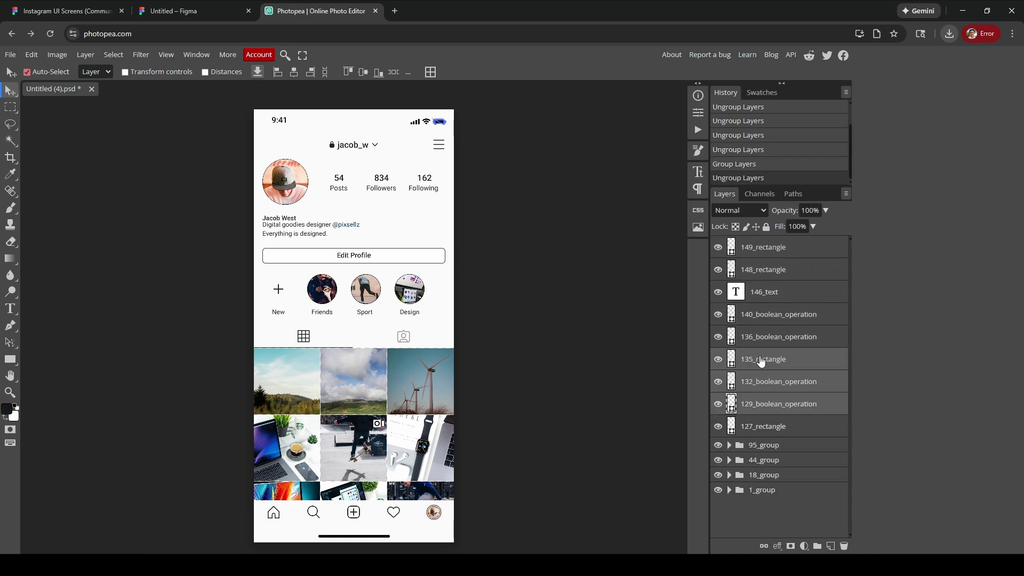
{"action": "left_click", "coordinate": [763, 445]}
{"action": "key", "text": "ctrl+shift+g"}
Ungroup 44_group, 81_group, 78_frame, 85_frame and 82_frame into their text and shape layers
{"action": "scroll", "coordinate": [769, 363], "scroll_direction": "down", "scroll_amount": 1}
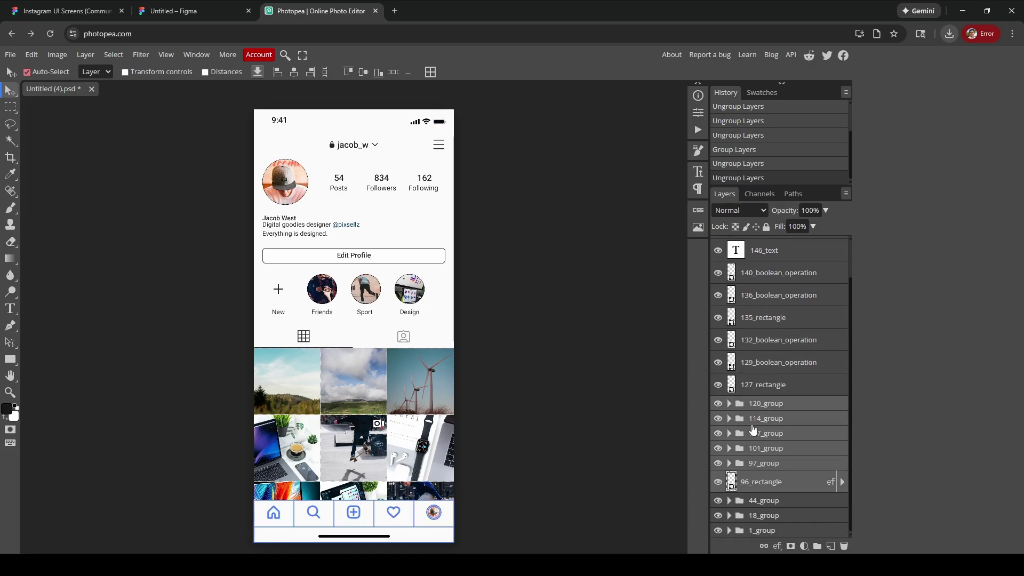
{"action": "left_click", "coordinate": [756, 496]}
{"action": "key", "text": "ctrl+shift+g"}
{"action": "scroll", "coordinate": [769, 435], "scroll_direction": "down", "scroll_amount": 1}
{"action": "key", "text": "ctrl+shift+g"}
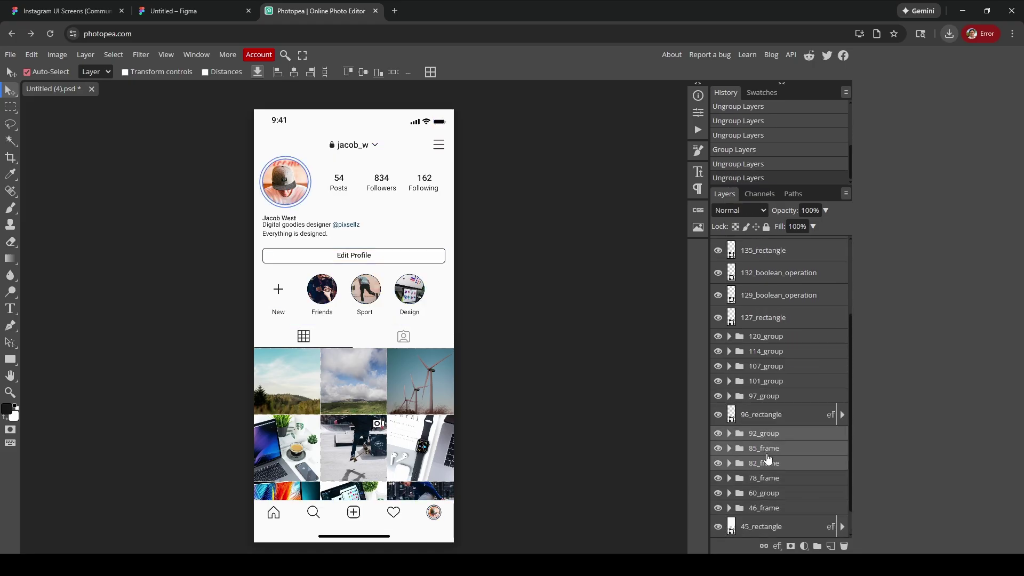
{"action": "left_click", "coordinate": [767, 485]}
{"action": "key", "text": "ctrl+shift+g"}
{"action": "left_click", "coordinate": [761, 484]}
{"action": "key", "text": "ctrl+shift+g"}
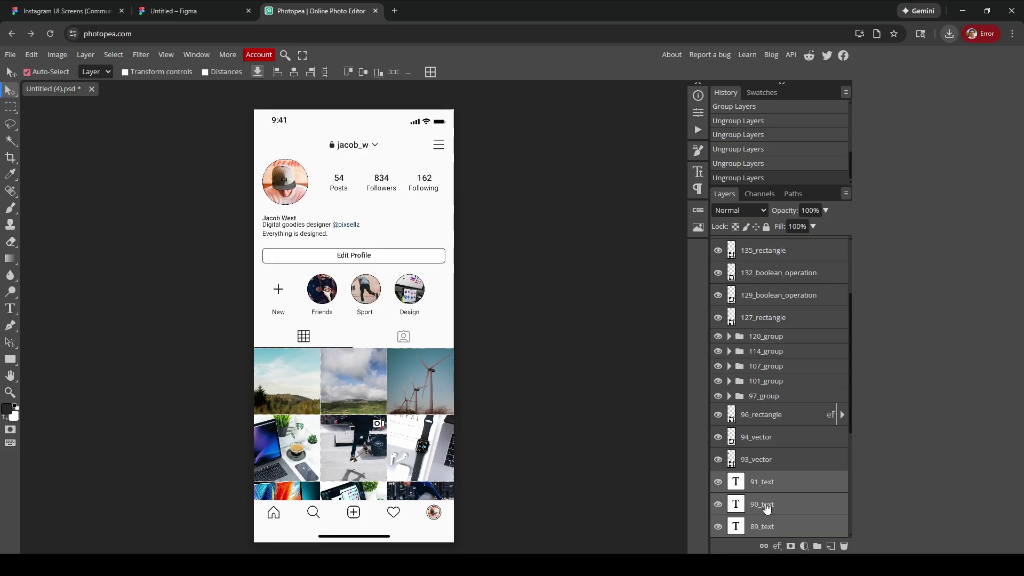
{"action": "scroll", "coordinate": [769, 485], "scroll_direction": "down", "scroll_amount": 3}
{"action": "left_click", "coordinate": [773, 410]}
{"action": "key", "text": "ctrl+g"}
{"action": "key", "text": "ctrl+shift+g"}
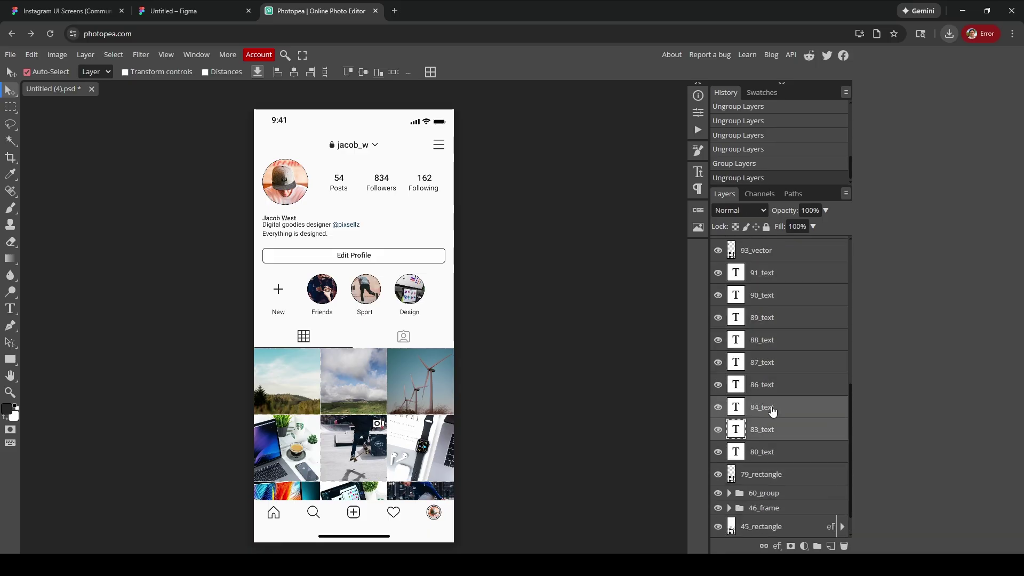
Ungroup 60_group, its nested group and 66_frame into separate vector and text layers
{"action": "left_click", "coordinate": [761, 469]}
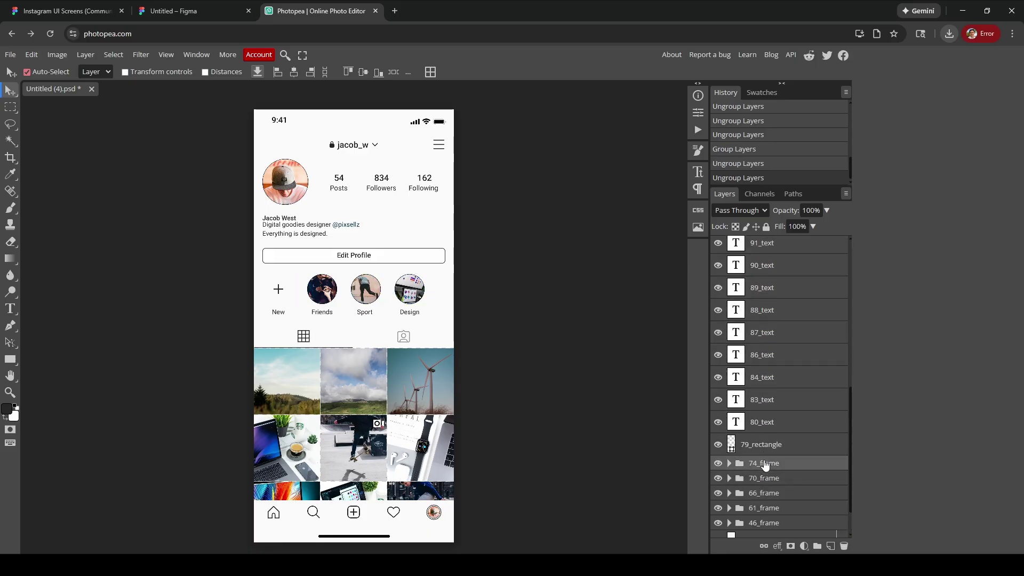
{"action": "key", "text": "ctrl+shift+g"}
{"action": "scroll", "coordinate": [769, 458], "scroll_direction": "down", "scroll_amount": 3}
{"action": "left_click", "coordinate": [767, 439]}
{"action": "key", "text": "ctrl+shift+g"}
{"action": "scroll", "coordinate": [749, 377], "scroll_direction": "down", "scroll_amount": 3}
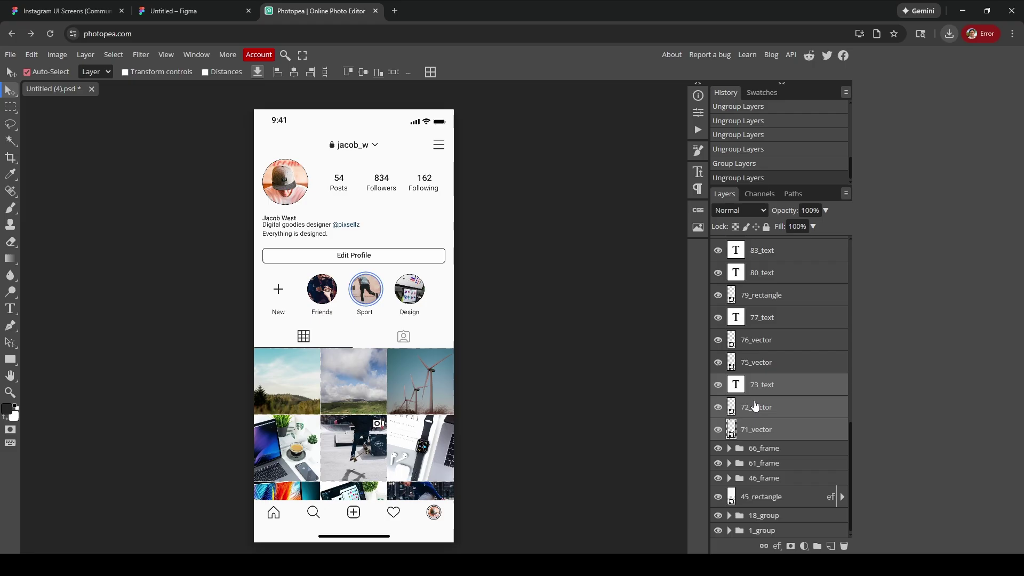
{"action": "left_click", "coordinate": [755, 407]}
{"action": "left_click", "coordinate": [766, 449]}
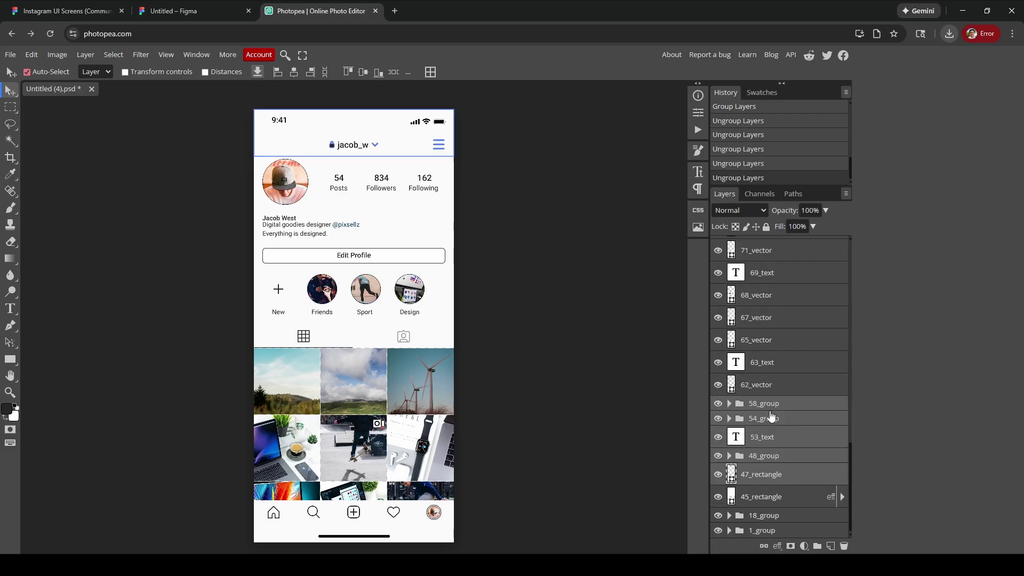
{"action": "key", "text": "ctrl+shift+g"}
{"action": "key", "text": "ctrl+shift+g"}
Select the whole layer range from 149_rectangle at the top down to 2_rectangle
{"action": "scroll", "coordinate": [776, 411], "scroll_direction": "down", "scroll_amount": 1}
{"action": "scroll", "coordinate": [778, 408], "scroll_direction": "up", "scroll_amount": 10}
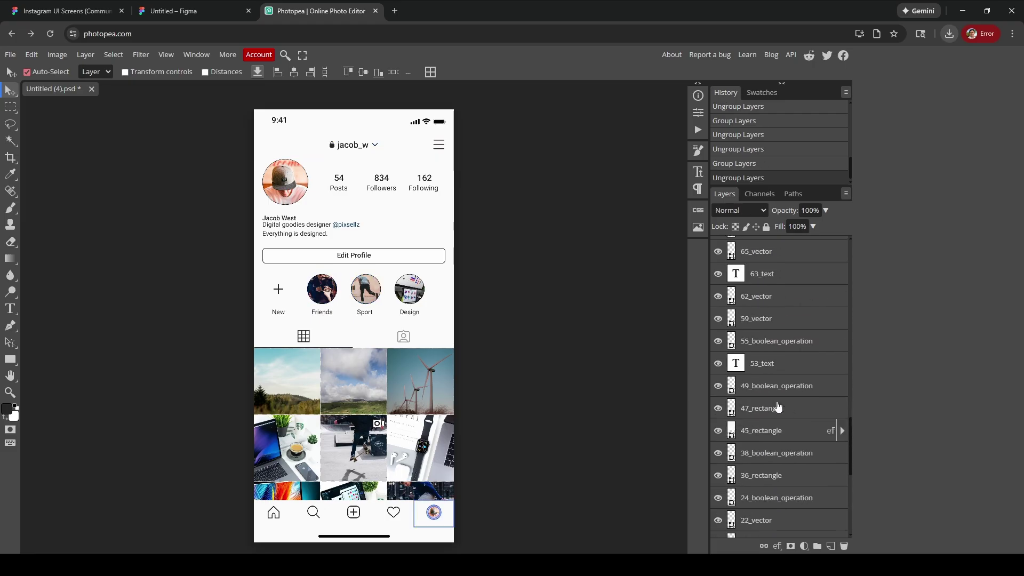
{"action": "scroll", "coordinate": [779, 409], "scroll_direction": "up", "scroll_amount": 3}
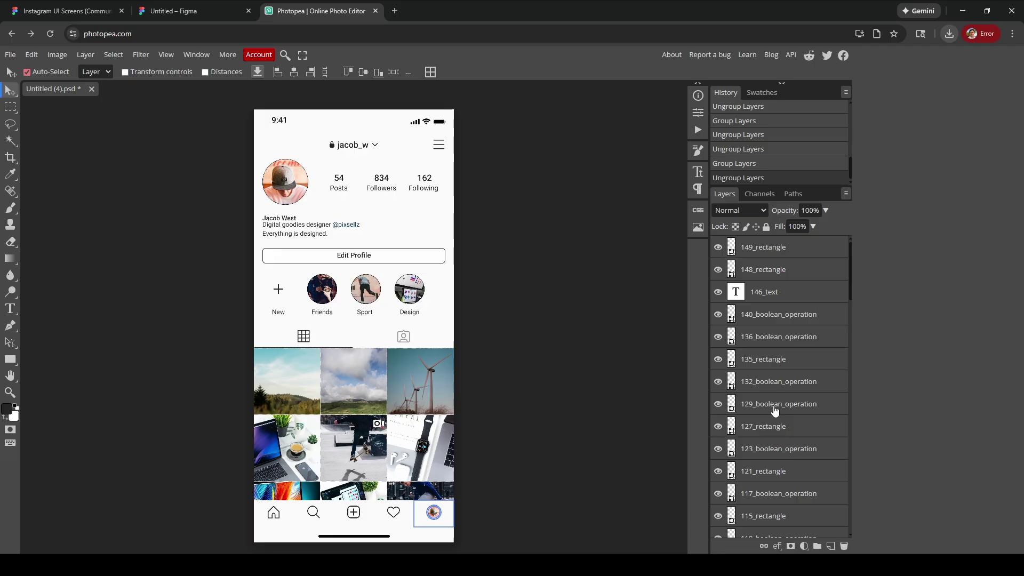
{"action": "left_click", "coordinate": [791, 255]}
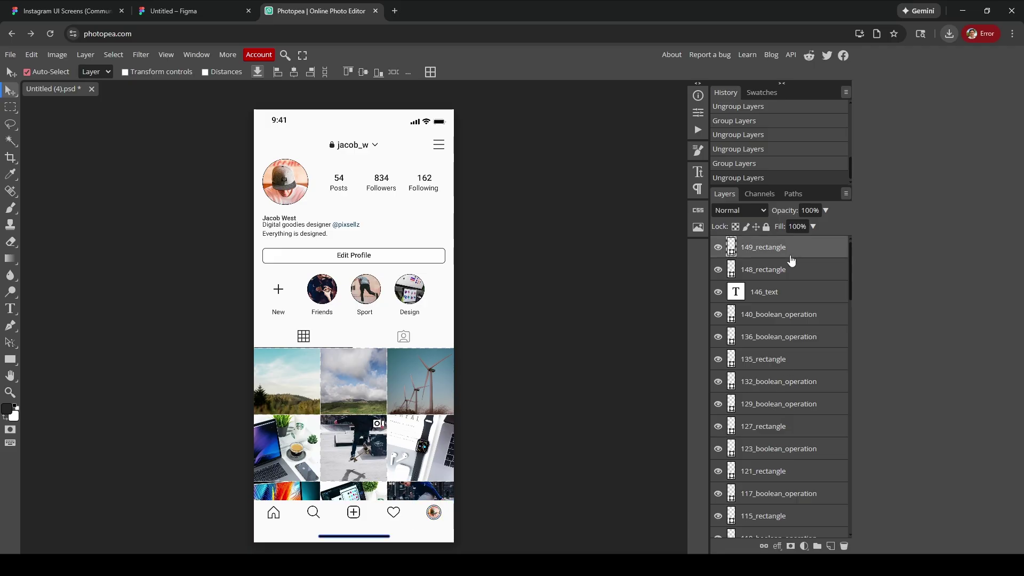
{"action": "left_click", "coordinate": [780, 297]}
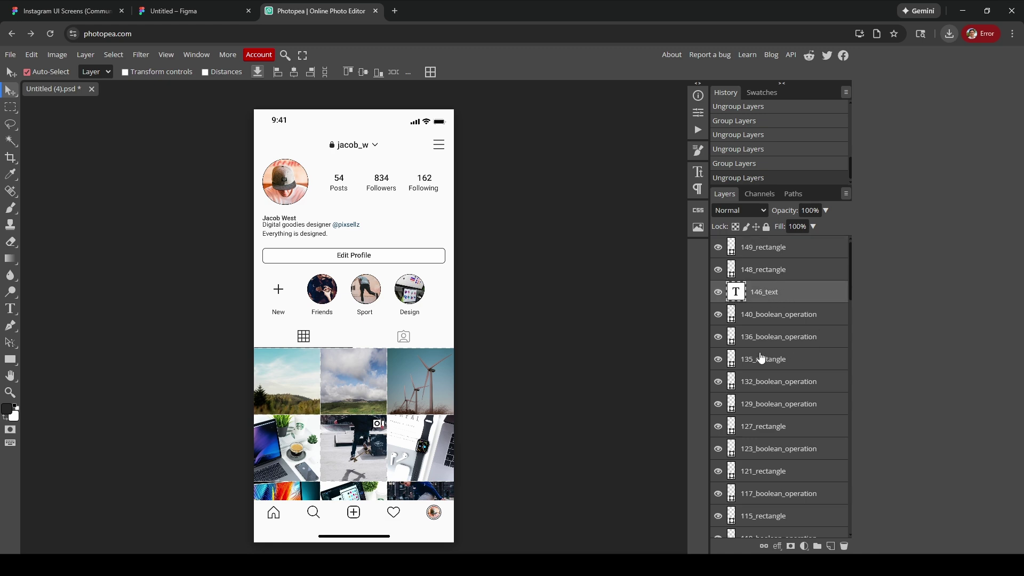
{"action": "scroll", "coordinate": [762, 358], "scroll_direction": "down", "scroll_amount": 15}
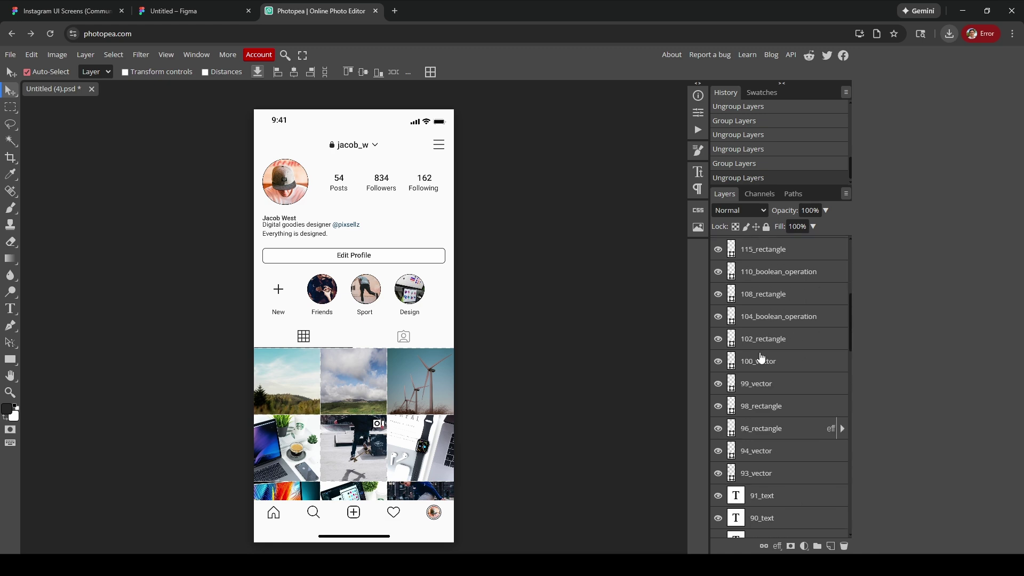
{"action": "scroll", "coordinate": [762, 358], "scroll_direction": "down", "scroll_amount": 4}
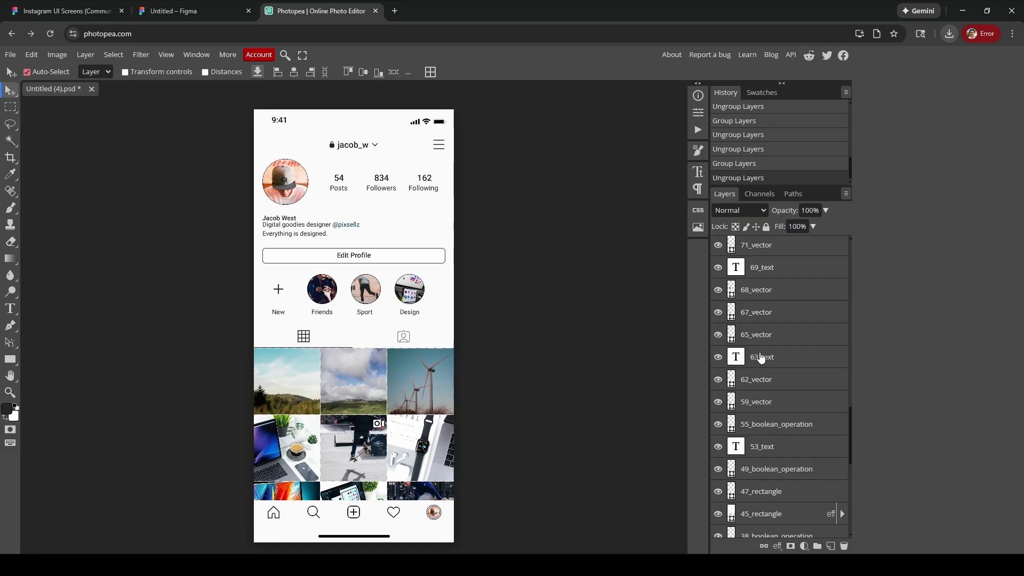
{"action": "scroll", "coordinate": [761, 354], "scroll_direction": "down", "scroll_amount": 8}
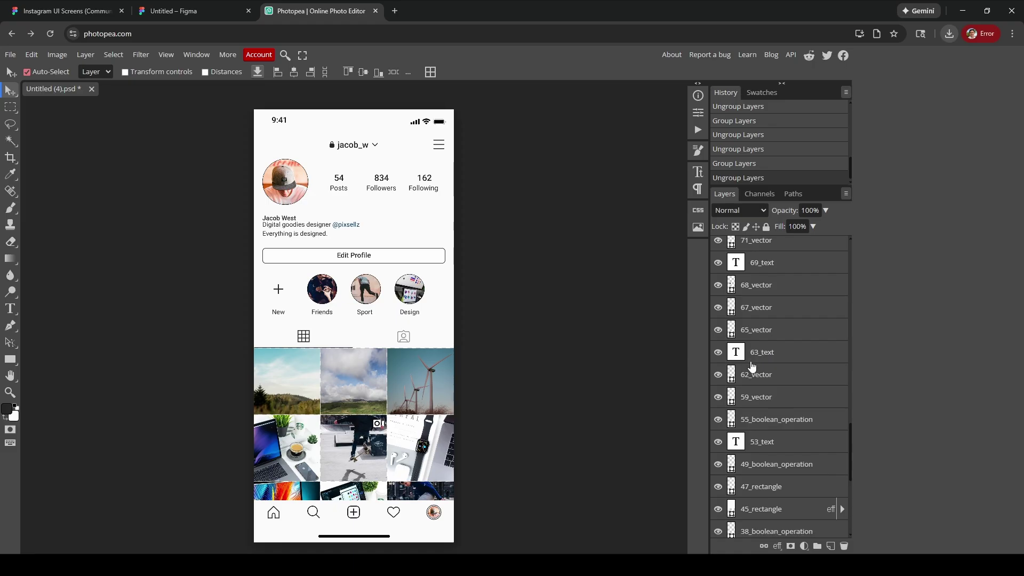
{"action": "left_click", "coordinate": [781, 536], "text": "shift"}
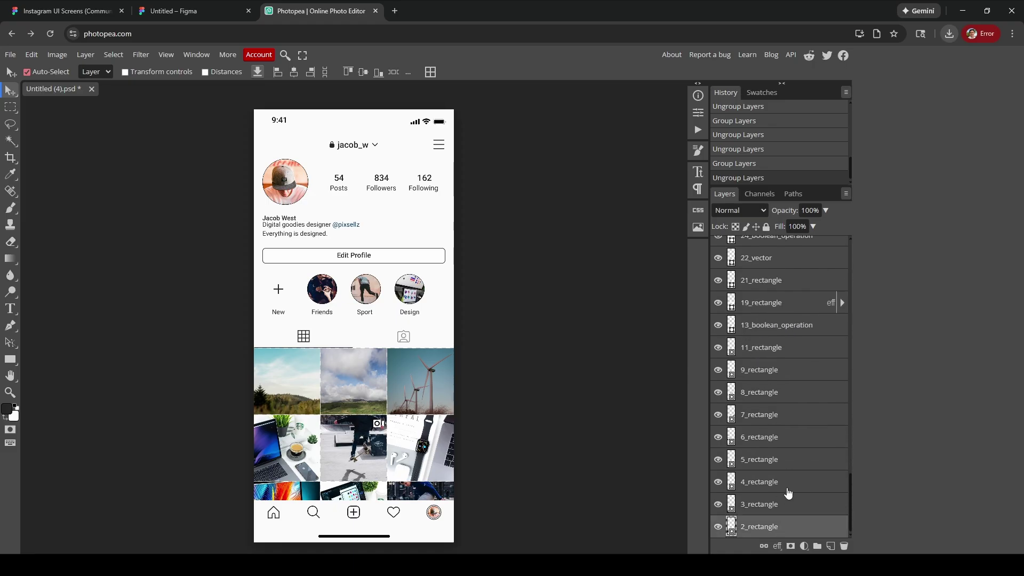
{"action": "scroll", "coordinate": [786, 489], "scroll_direction": "up", "scroll_amount": 20}
Rasterize all selected layers, including 146_text, from the Layers panel context menu
{"action": "scroll", "coordinate": [776, 327], "scroll_direction": "down", "scroll_amount": 2}
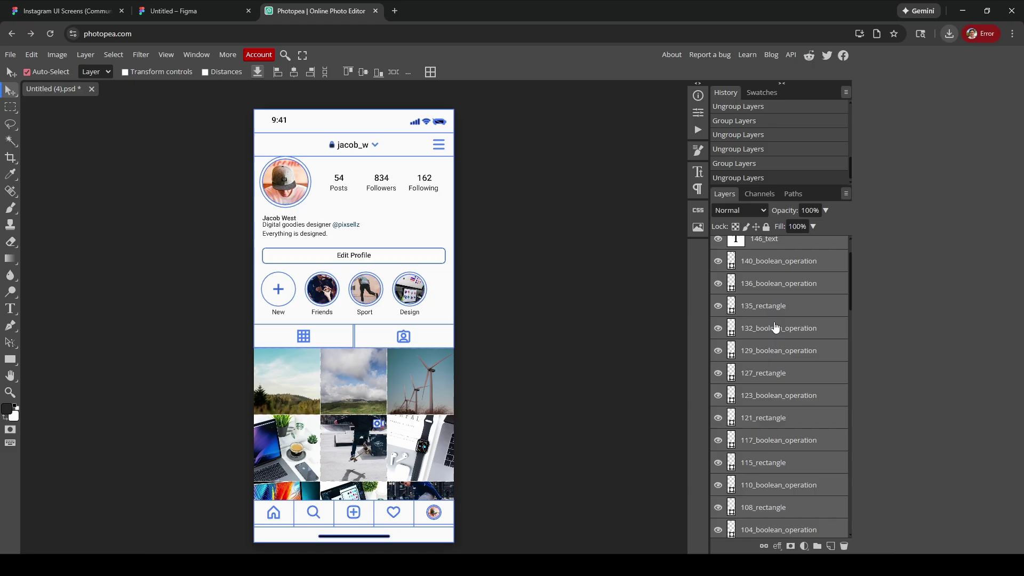
{"action": "scroll", "coordinate": [777, 327], "scroll_direction": "up", "scroll_amount": 2}
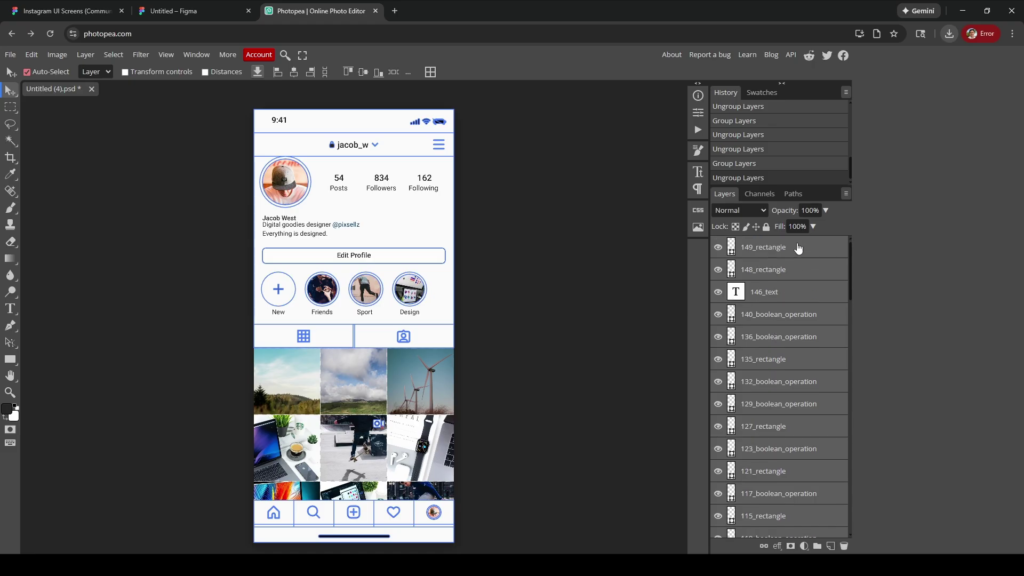
{"action": "right_click", "coordinate": [798, 247]}
{"action": "left_click", "coordinate": [775, 382]}
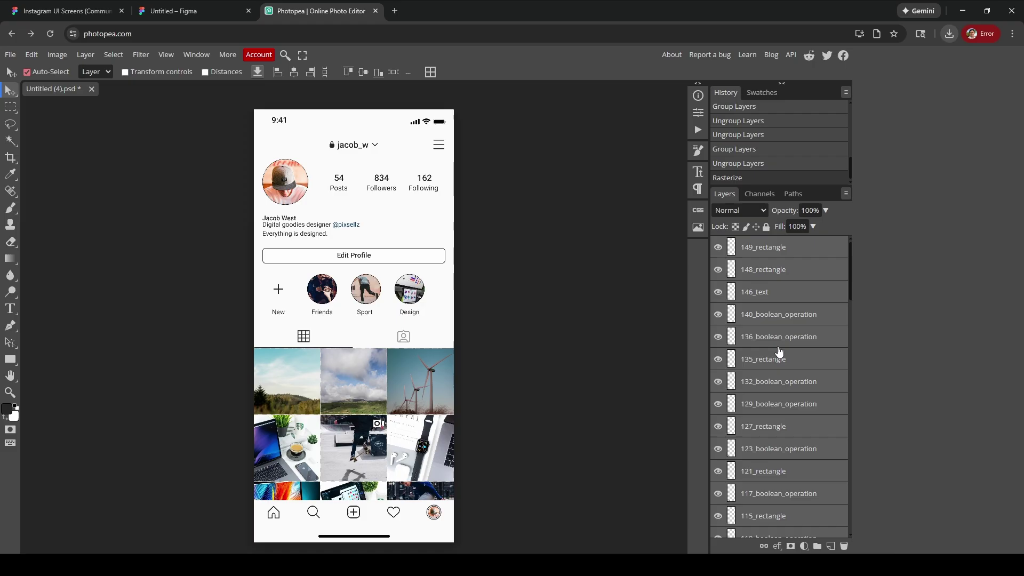
{"action": "scroll", "coordinate": [778, 347], "scroll_direction": "down", "scroll_amount": 4}
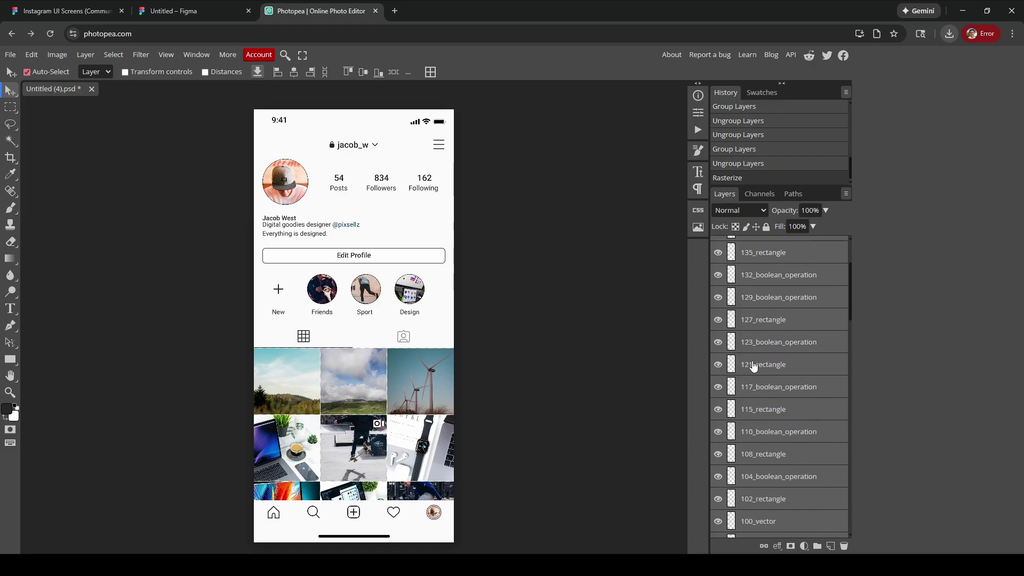
{"action": "scroll", "coordinate": [753, 369], "scroll_direction": "up", "scroll_amount": 4}
Export the rasterized mockup from Photopea as Untitled (4).psd
{"action": "left_click", "coordinate": [10, 55]}
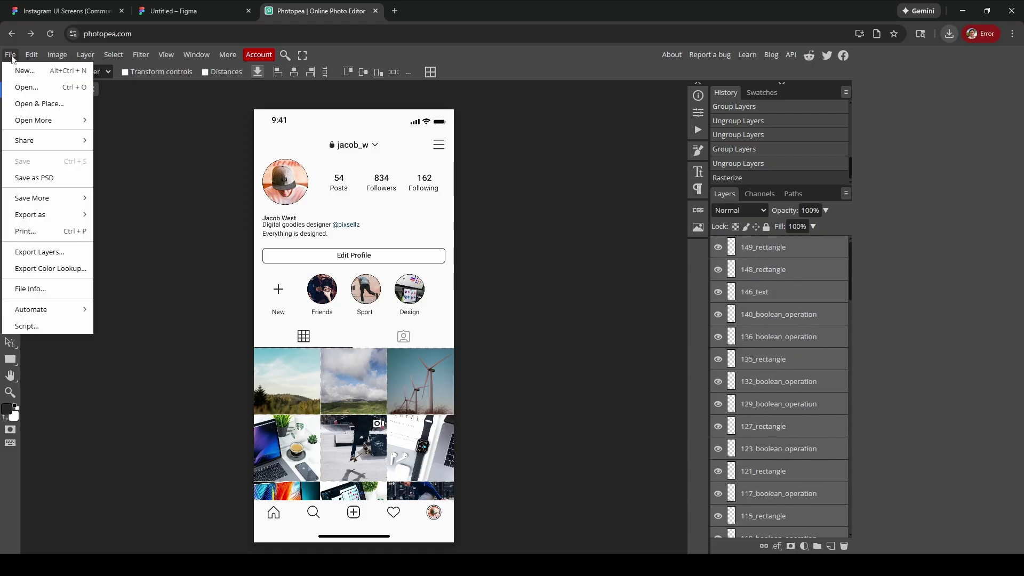
{"action": "mouse_move", "coordinate": [40, 216]}
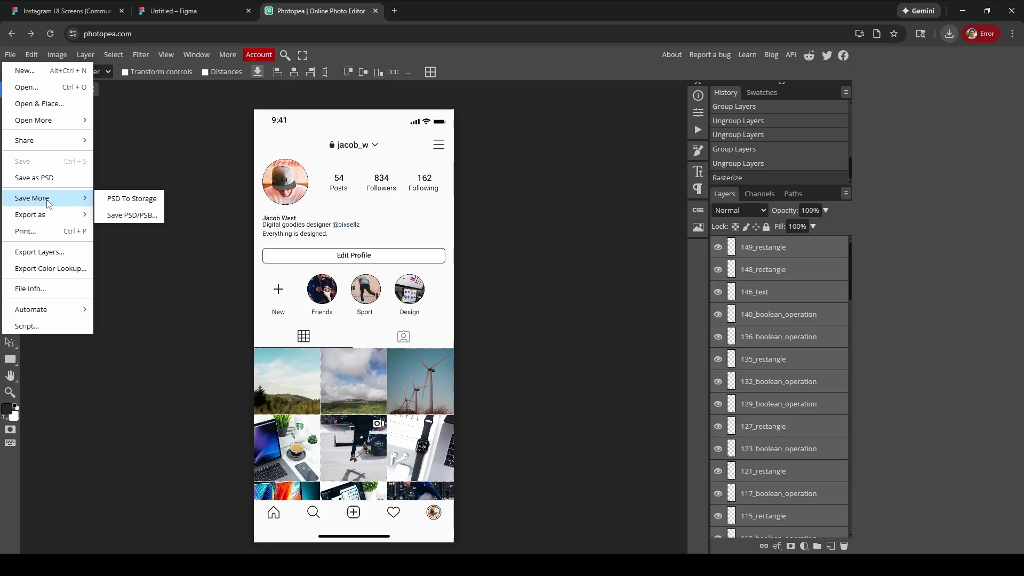
{"action": "left_click", "coordinate": [132, 215]}
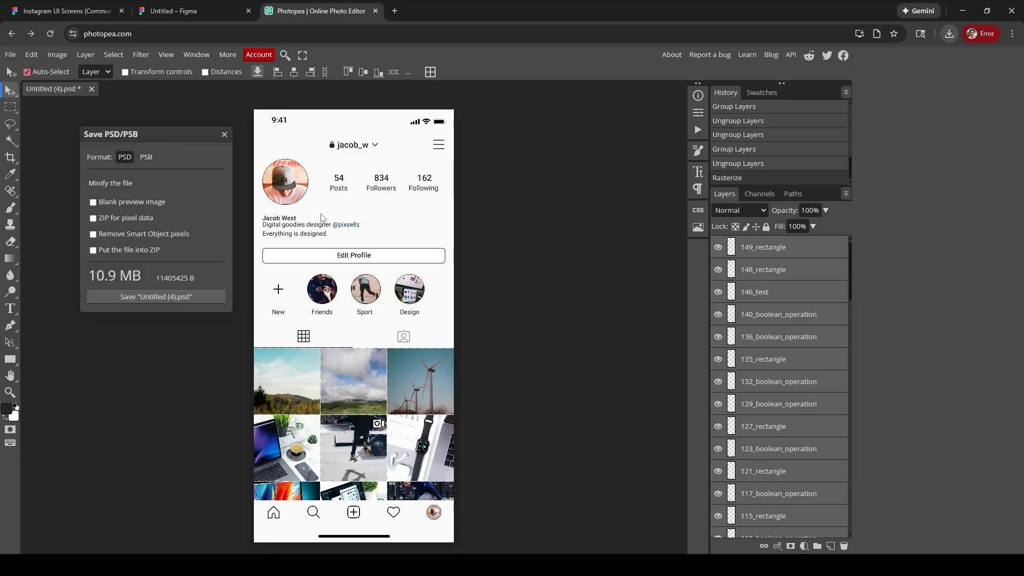
{"action": "left_click", "coordinate": [159, 297]}
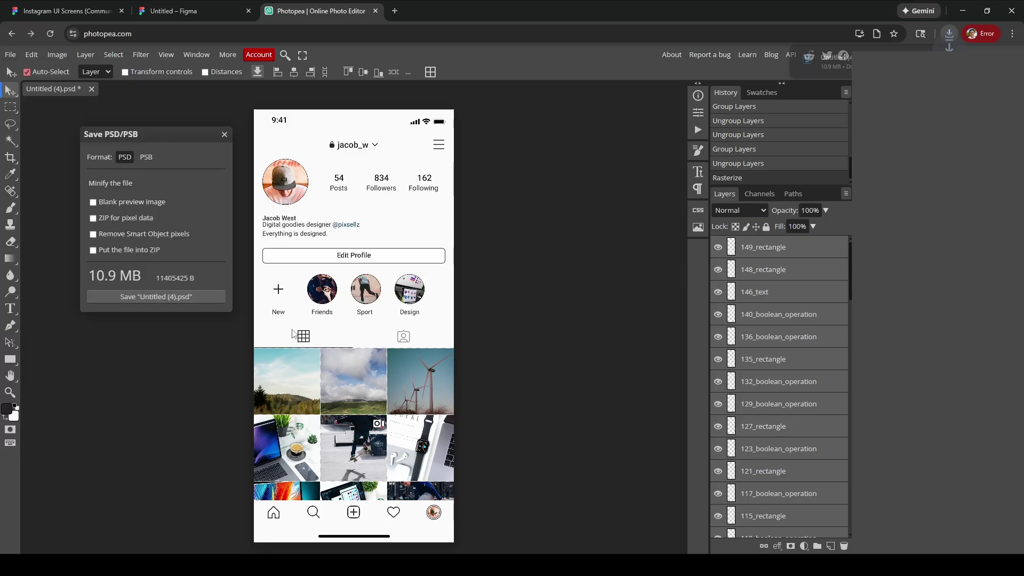
Import Untitled (4).psd into DaVinci Resolve's Fusion composition as layer nodes
{"action": "left_click", "coordinate": [963, 10]}
{"action": "left_click", "coordinate": [290, 7]}
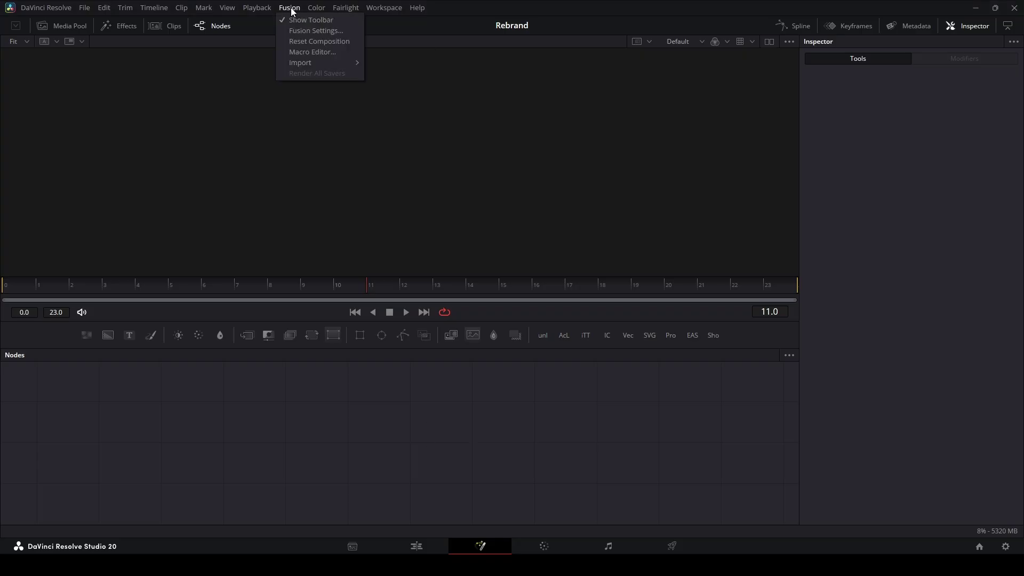
{"action": "mouse_move", "coordinate": [331, 66]}
{"action": "left_click", "coordinate": [386, 83]}
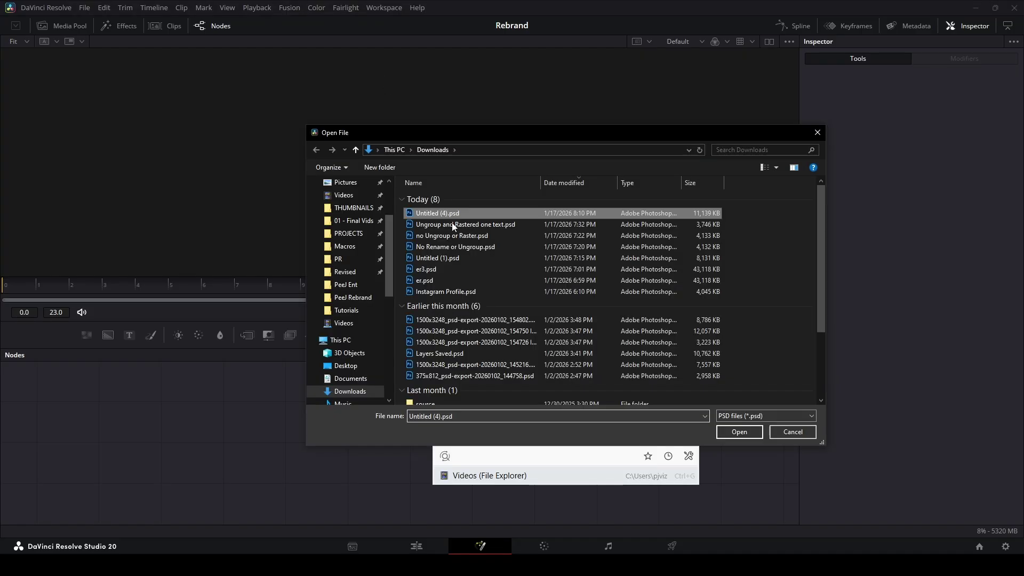
{"action": "left_click", "coordinate": [752, 430]}
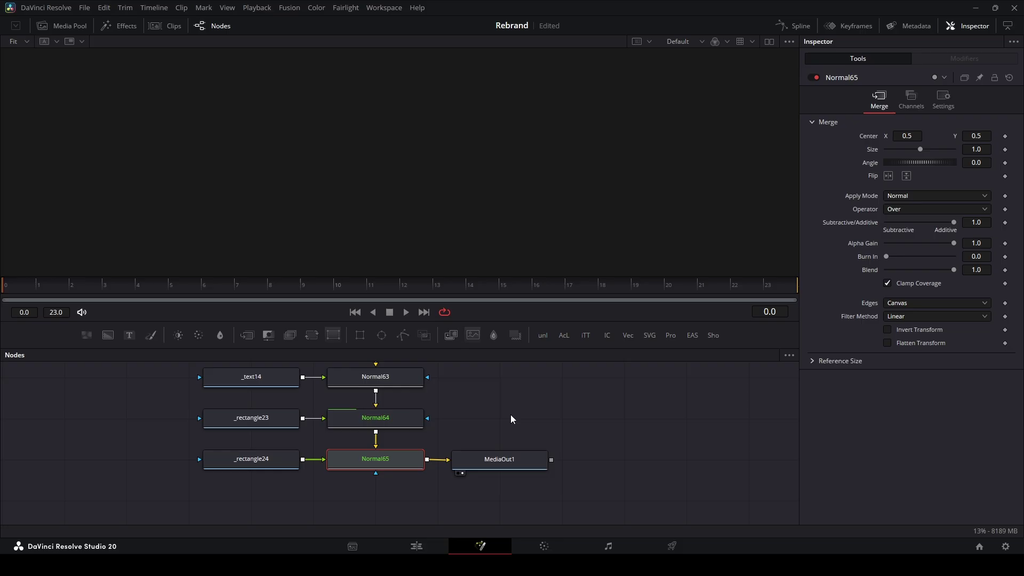
{"action": "left_click_drag", "start_coordinate": [452, 348], "coordinate": [453, 514]}
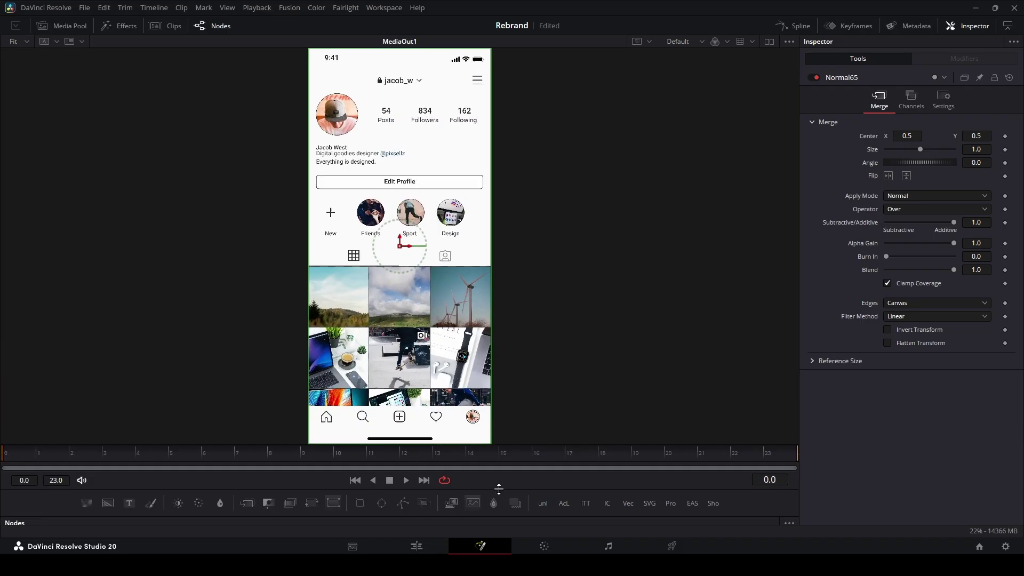
{"action": "scroll", "coordinate": [513, 363], "scroll_direction": "up", "scroll_amount": 3}
{"action": "scroll", "coordinate": [497, 312], "scroll_direction": "up", "scroll_amount": 1}
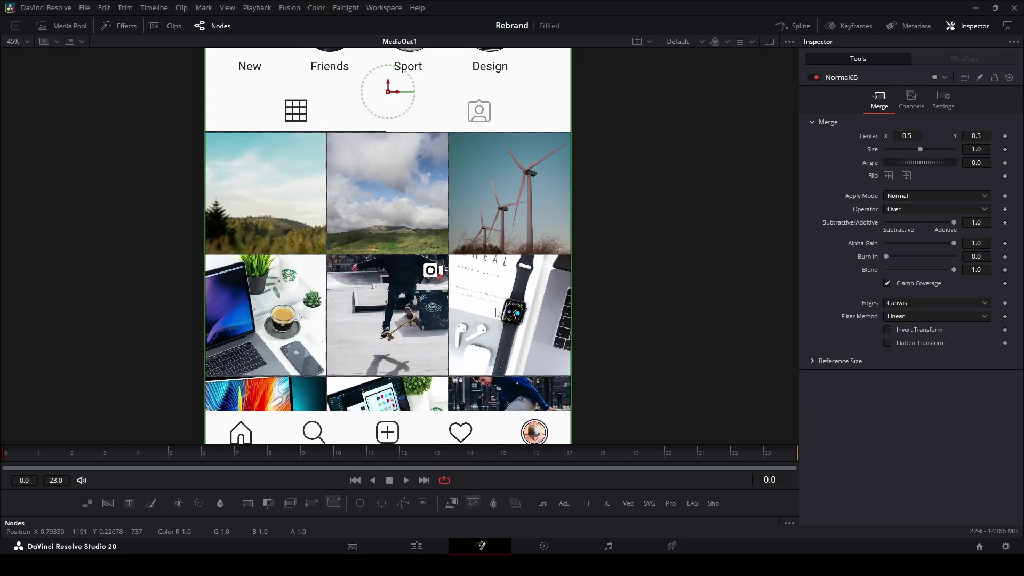
{"action": "scroll", "coordinate": [477, 288], "scroll_direction": "down", "scroll_amount": 2}
{"action": "scroll", "coordinate": [529, 280], "scroll_direction": "up", "scroll_amount": 4}
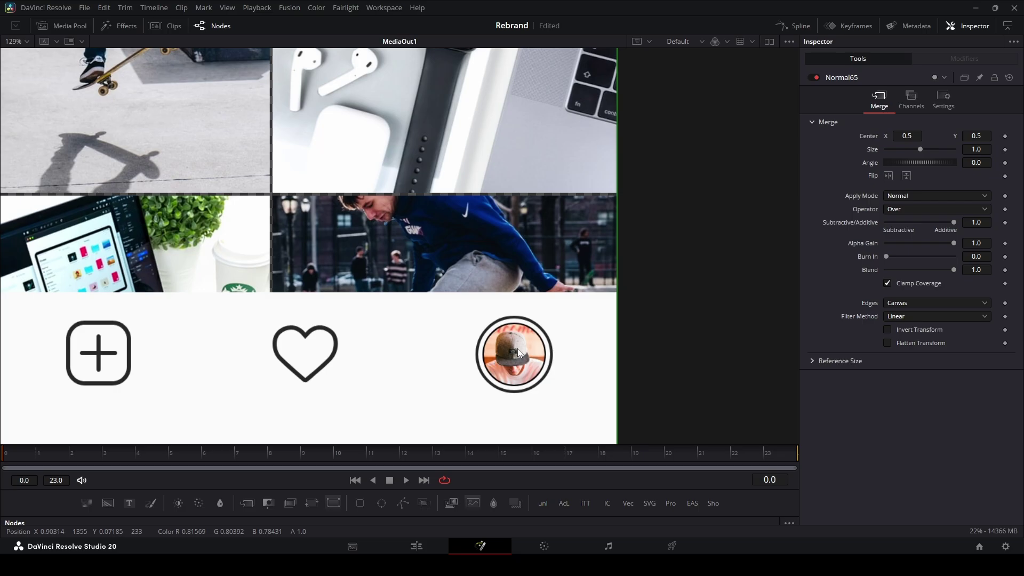
{"action": "scroll", "coordinate": [524, 335], "scroll_direction": "down", "scroll_amount": 1}
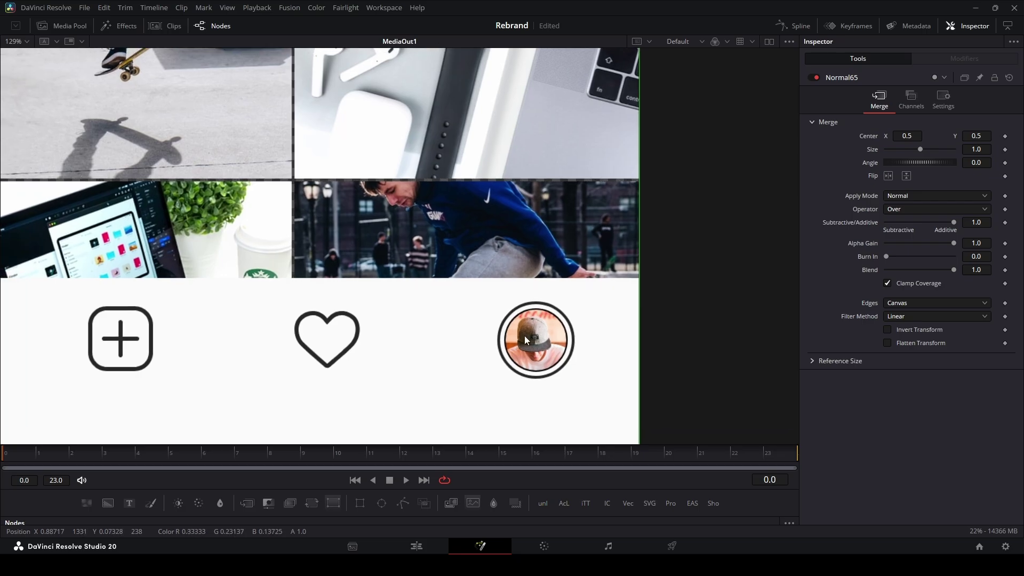
{"action": "key", "text": "ctrl+f"}
{"action": "scroll", "coordinate": [369, 282], "scroll_direction": "up", "scroll_amount": 8}
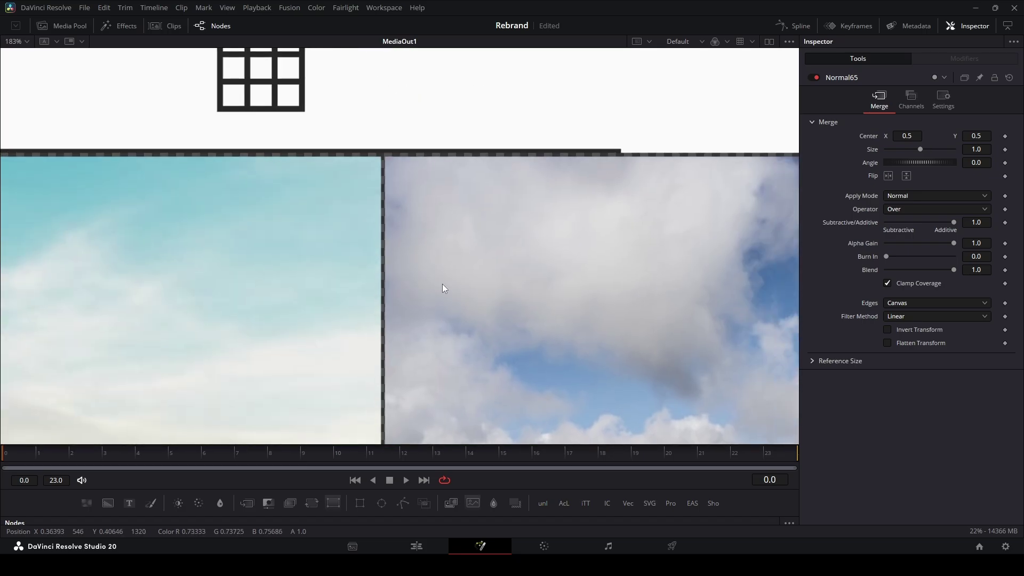
{"action": "key", "text": "ctrl+f"}
{"action": "scroll", "coordinate": [372, 165], "scroll_direction": "up", "scroll_amount": 5}
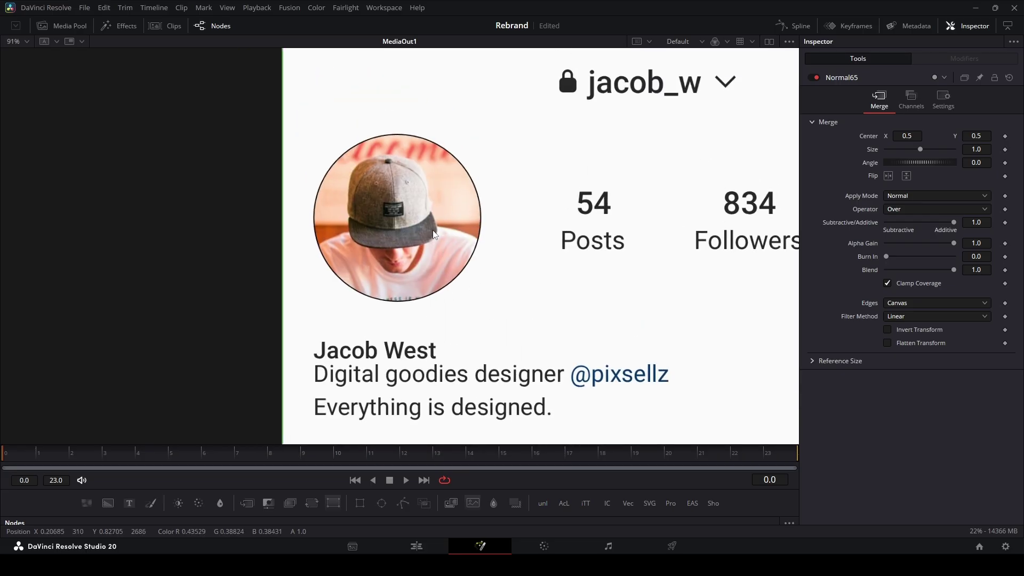
{"action": "scroll", "coordinate": [434, 235], "scroll_direction": "down", "scroll_amount": 3}
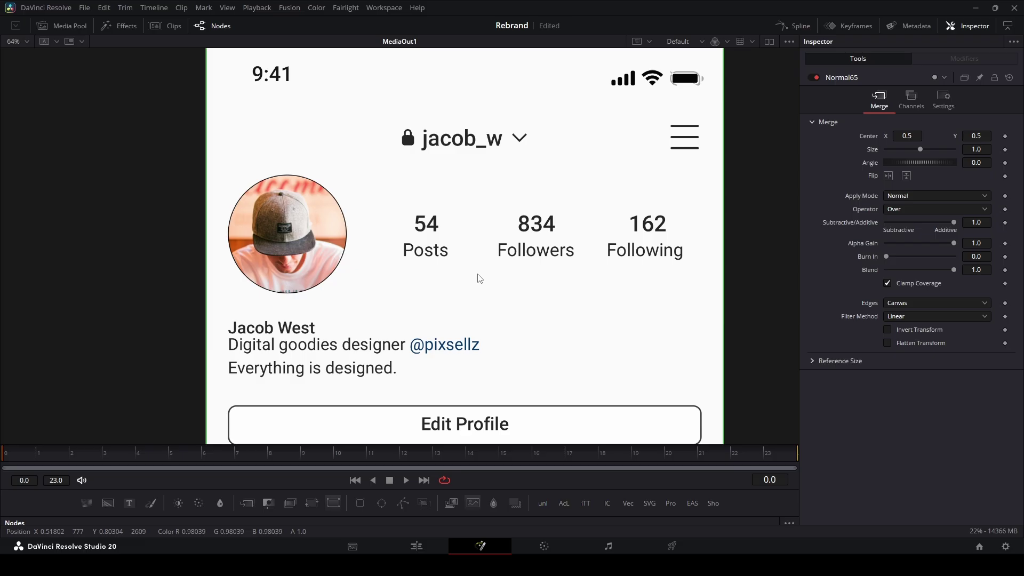
{"action": "scroll", "coordinate": [464, 309], "scroll_direction": "down", "scroll_amount": 4}
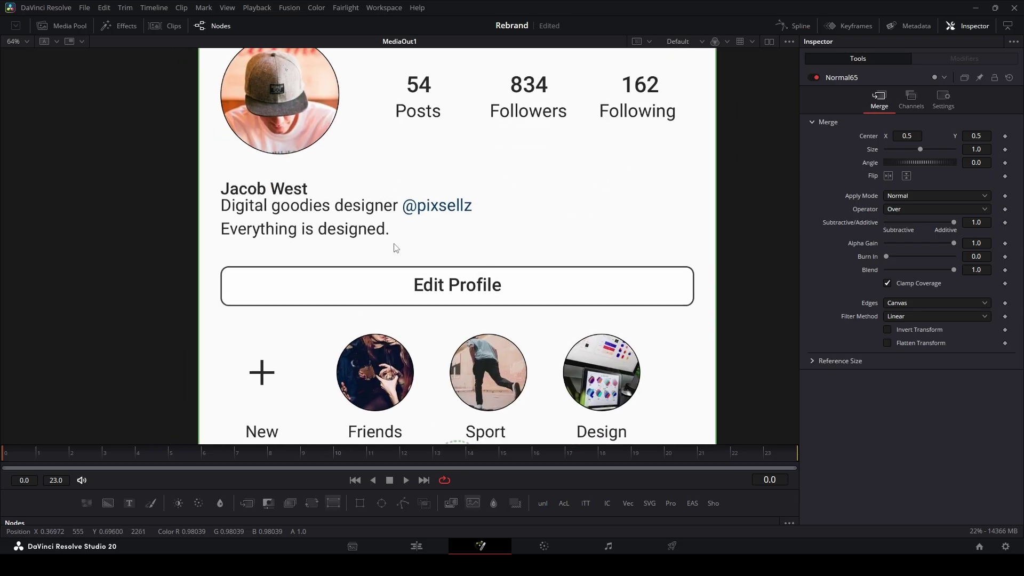
{"action": "scroll", "coordinate": [395, 247], "scroll_direction": "down", "scroll_amount": 2}
{"action": "scroll", "coordinate": [442, 277], "scroll_direction": "up", "scroll_amount": 3}
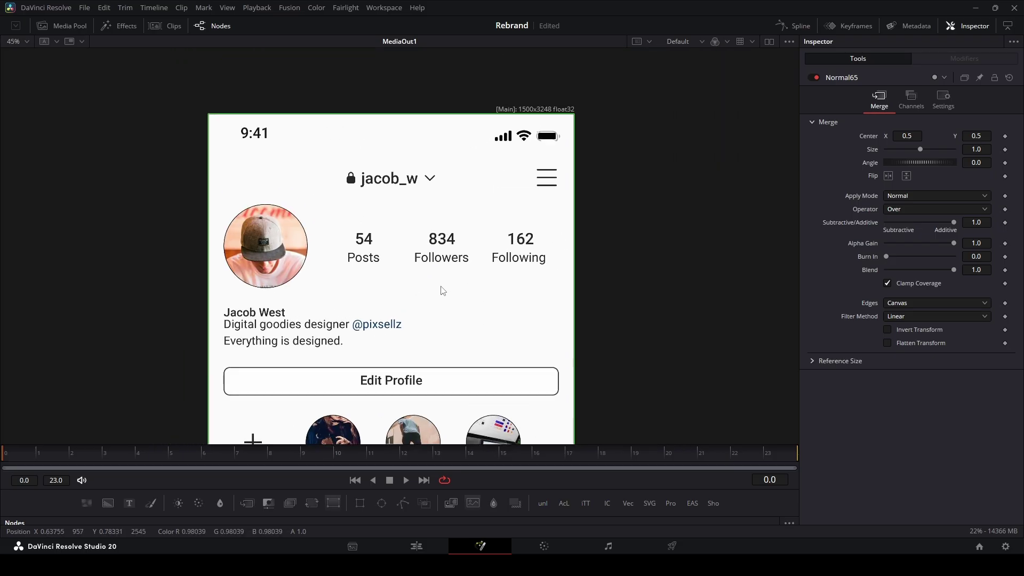
{"action": "scroll", "coordinate": [552, 133], "scroll_direction": "up", "scroll_amount": 6}
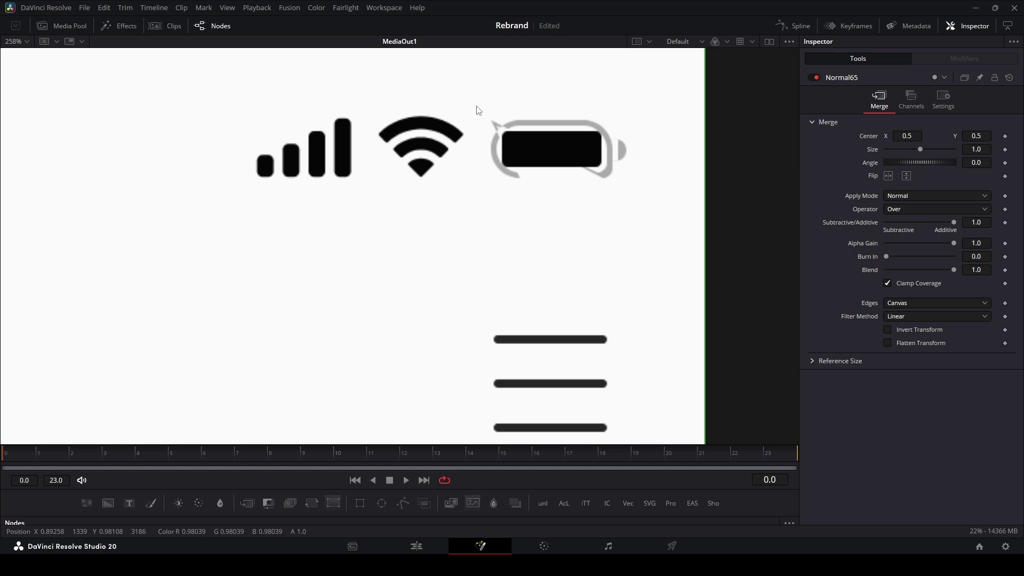
{"action": "left_click_drag", "start_coordinate": [478, 111], "coordinate": [680, 219]}
{"action": "key", "text": "ctrl+f"}
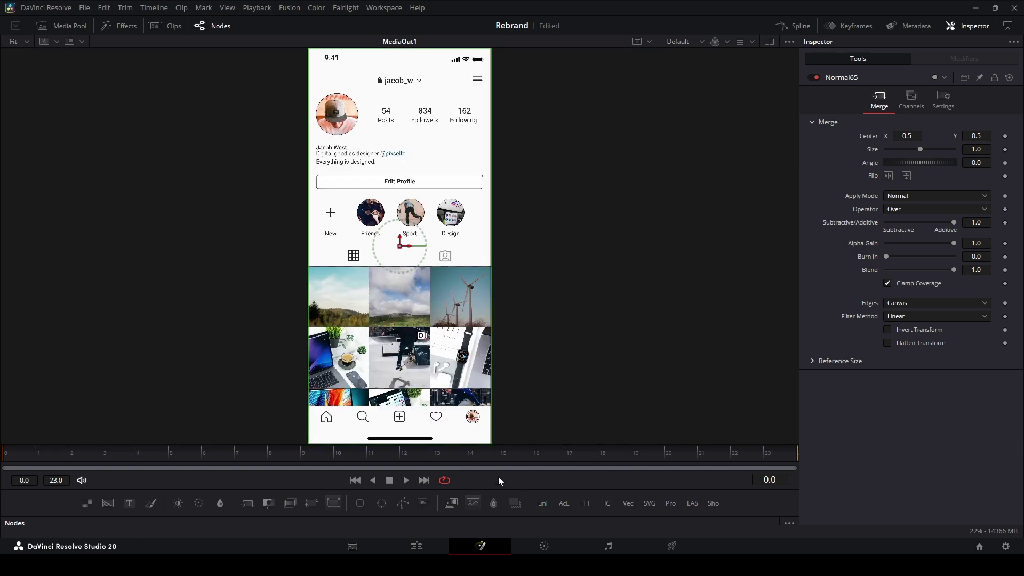
{"action": "left_click_drag", "start_coordinate": [498, 516], "coordinate": [533, 328]}
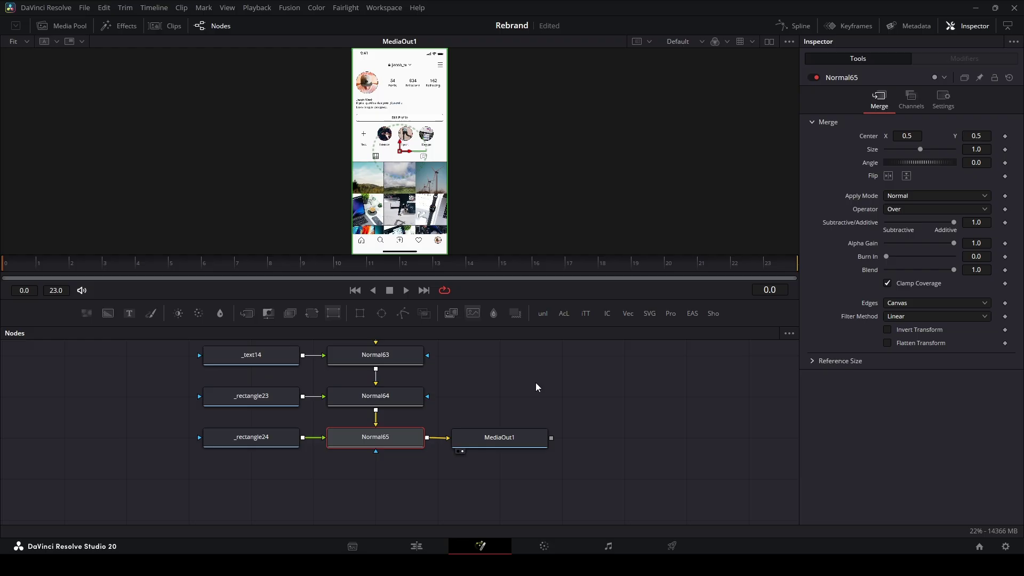